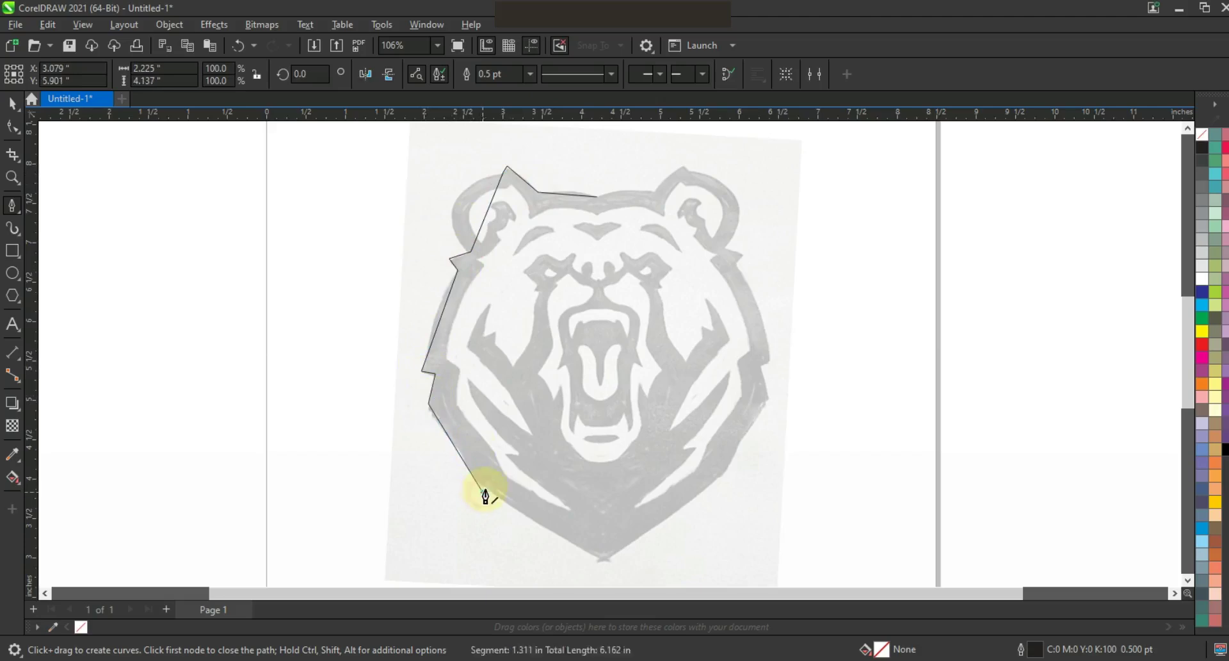
- Finish the half-head outline at the chin and bend its ear and forehead segments to follow the bear sketch
{"action": "key", "text": "space"}
{"action": "key", "text": "F10"}
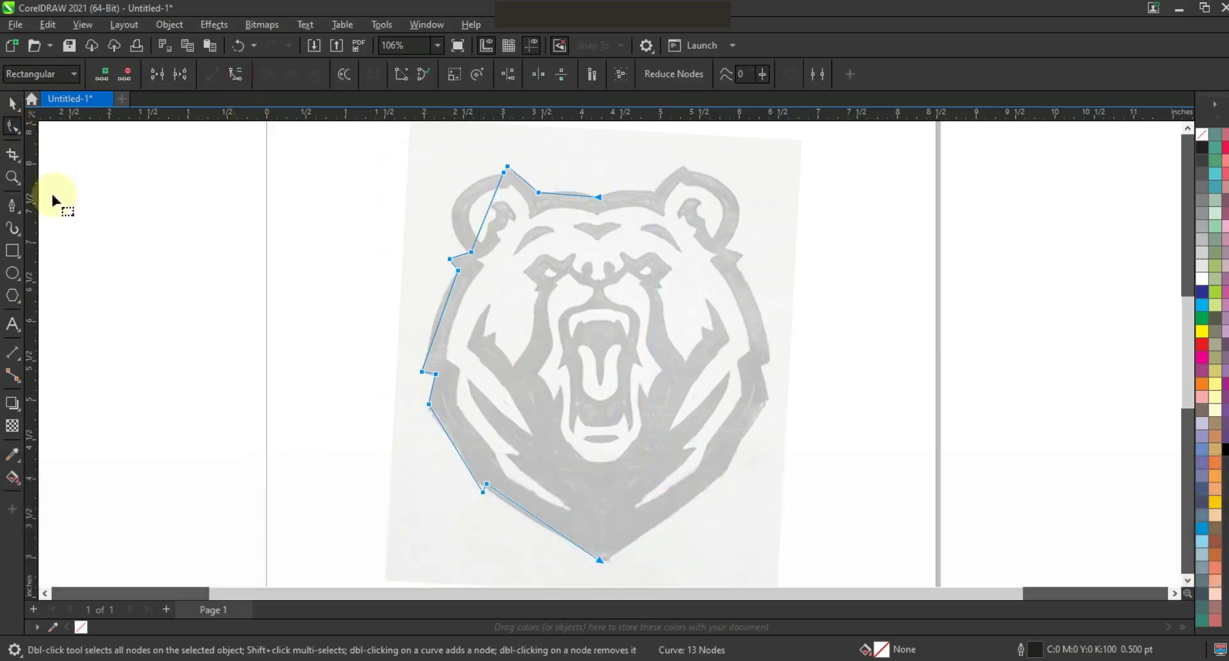
{"action": "key", "text": "z"}
{"action": "left_click_drag", "start_coordinate": [425, 153], "coordinate": [710, 294]}
{"action": "left_click_drag", "start_coordinate": [388, 465], "coordinate": [389, 468]}
{"action": "left_click_drag", "start_coordinate": [415, 359], "coordinate": [247, 341]}
{"action": "left_click_drag", "start_coordinate": [452, 270], "coordinate": [329, 208]}
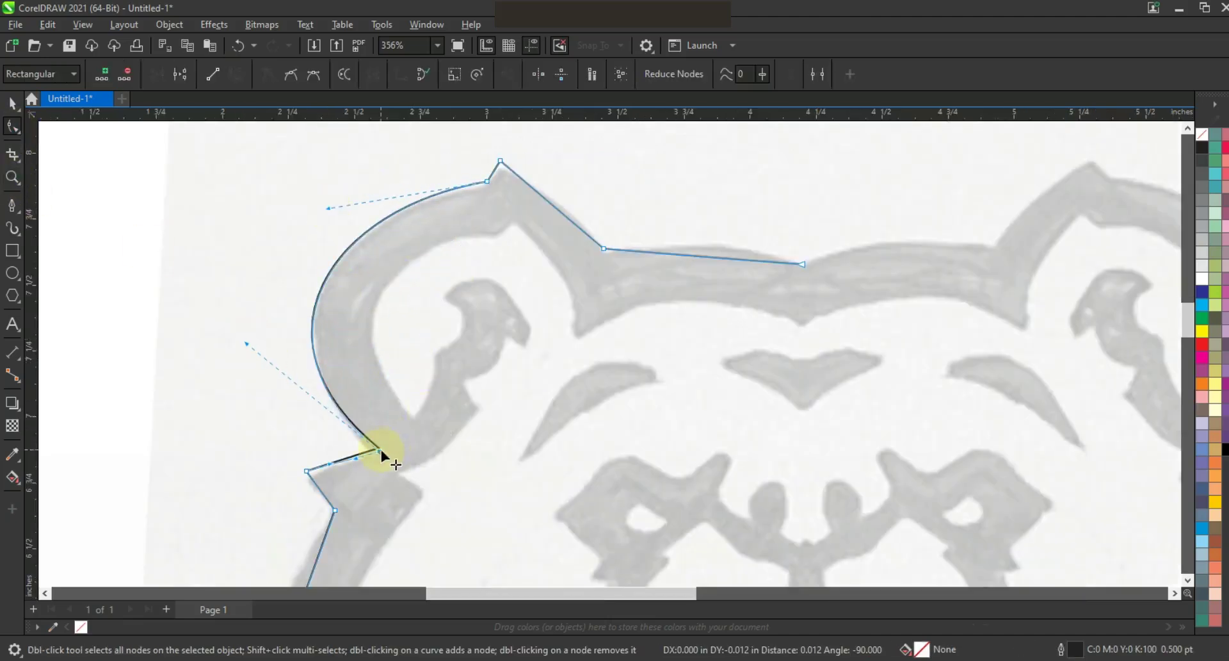
{"action": "left_click", "coordinate": [560, 212]}
{"action": "left_click_drag", "start_coordinate": [677, 256], "coordinate": [714, 239]}
- Curve the cheek and lower jaw segments of the half-head outline to match the sketch's outer edge
{"action": "key", "text": "F3"}
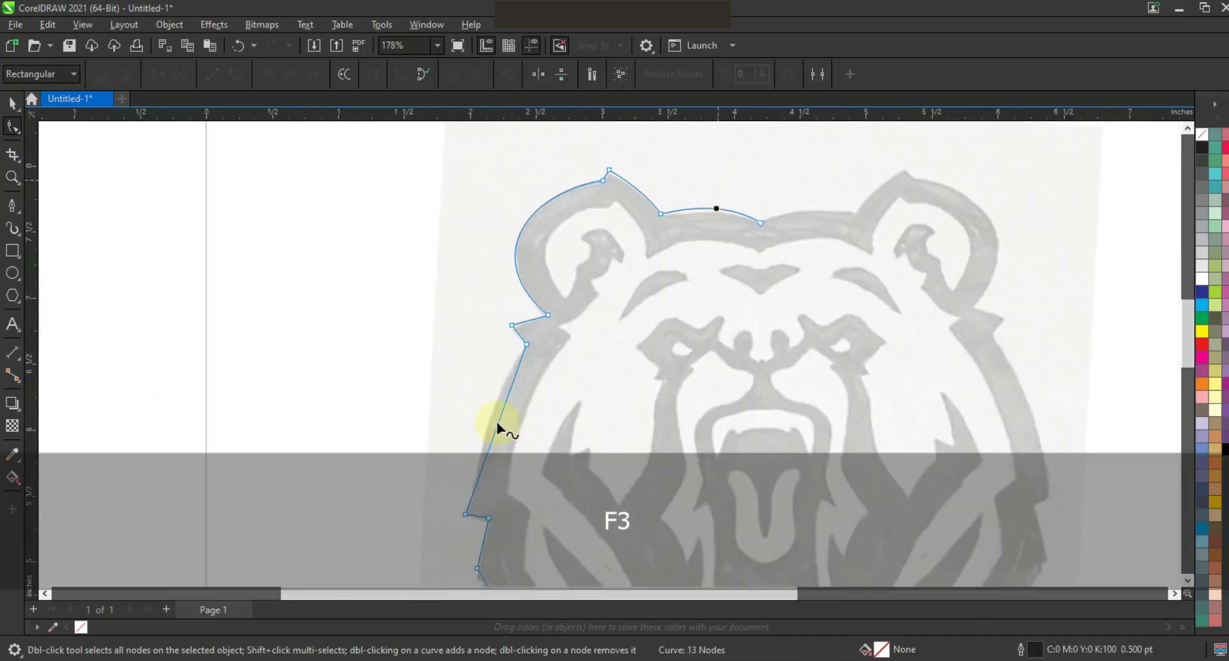
{"action": "left_click", "coordinate": [1187, 579]}
{"action": "left_click", "coordinate": [1187, 579]}
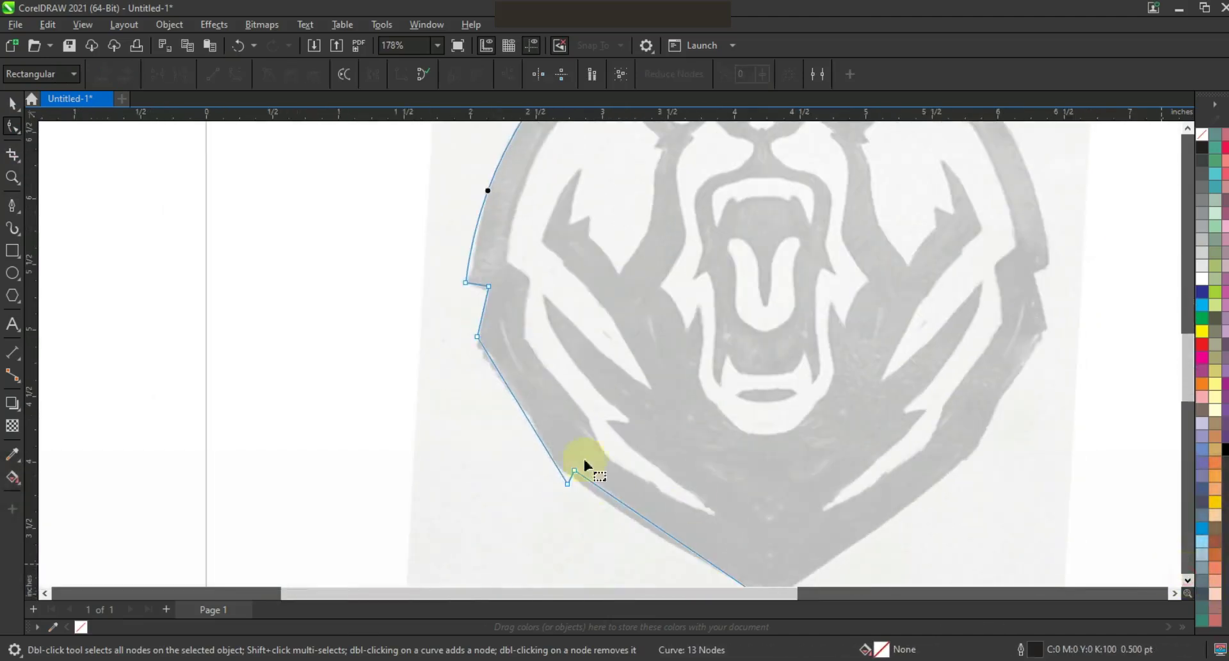
{"action": "left_click_drag", "start_coordinate": [523, 422], "coordinate": [521, 424]}
{"action": "left_click_drag", "start_coordinate": [650, 523], "coordinate": [636, 529]}
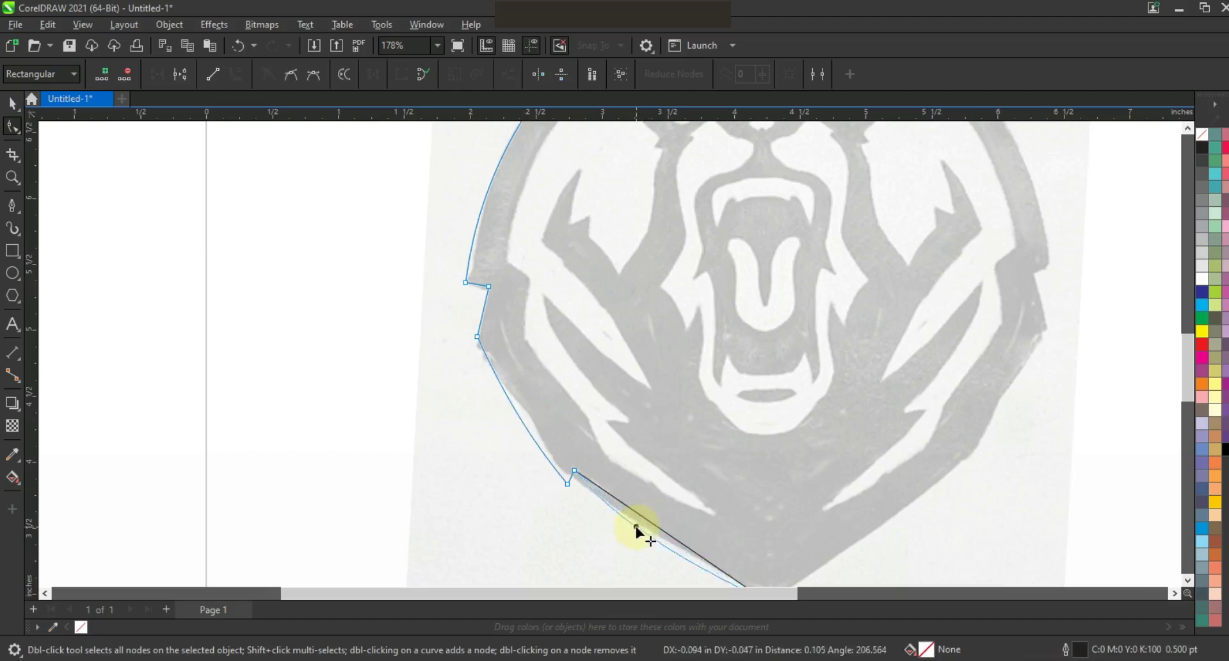
{"action": "left_click_drag", "start_coordinate": [512, 406], "coordinate": [511, 406]}
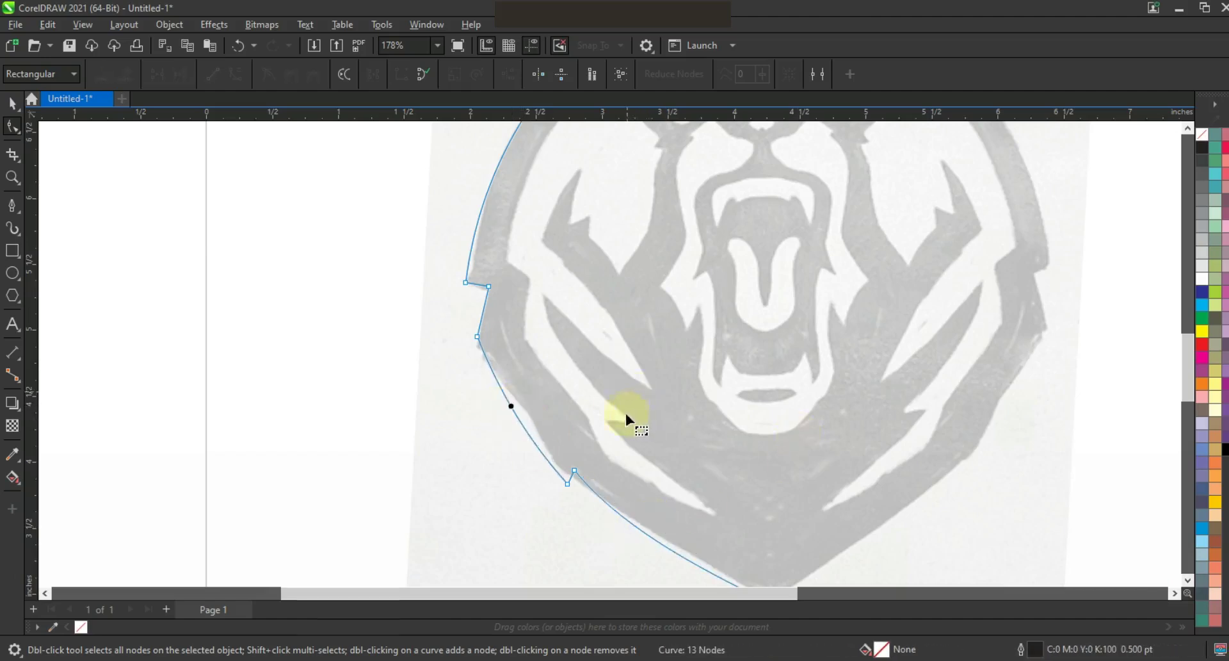
- Set the half-head outline's width to 2.0 pt and mirror a copy across to form the other half
{"action": "key", "text": "shift+F2"}
{"action": "left_click", "coordinate": [16, 105]}
{"action": "left_click", "coordinate": [483, 73]}
{"action": "left_click", "coordinate": [479, 163]}
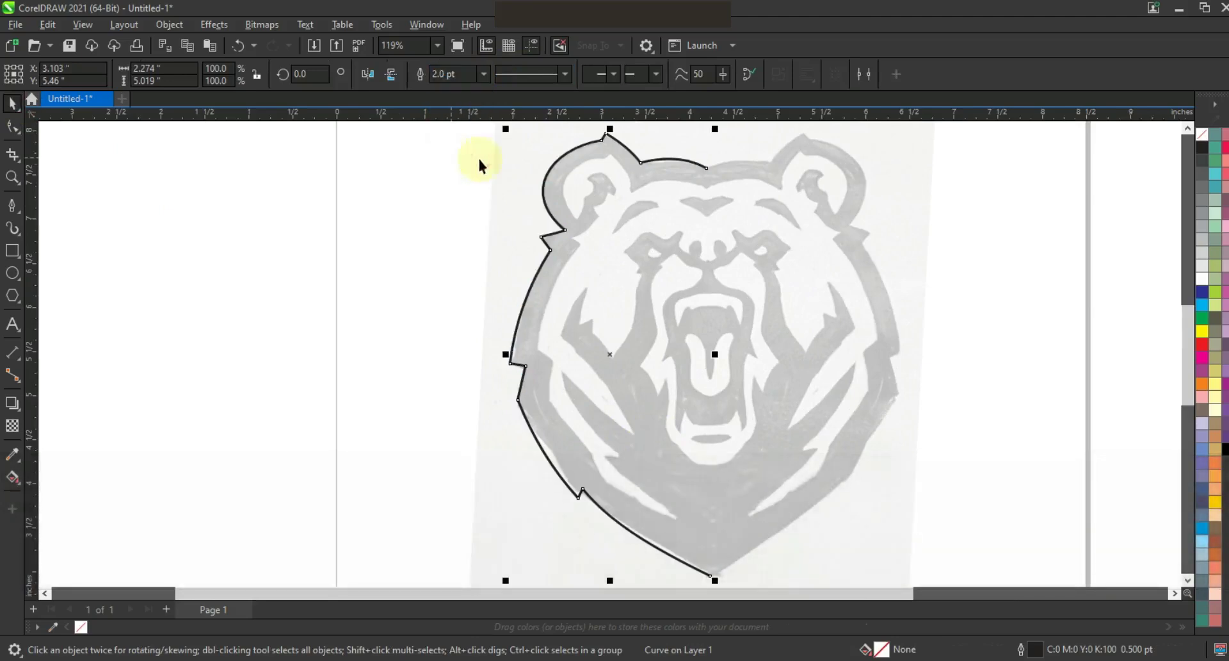
{"action": "left_click_drag", "start_coordinate": [506, 354], "coordinate": [695, 173]}
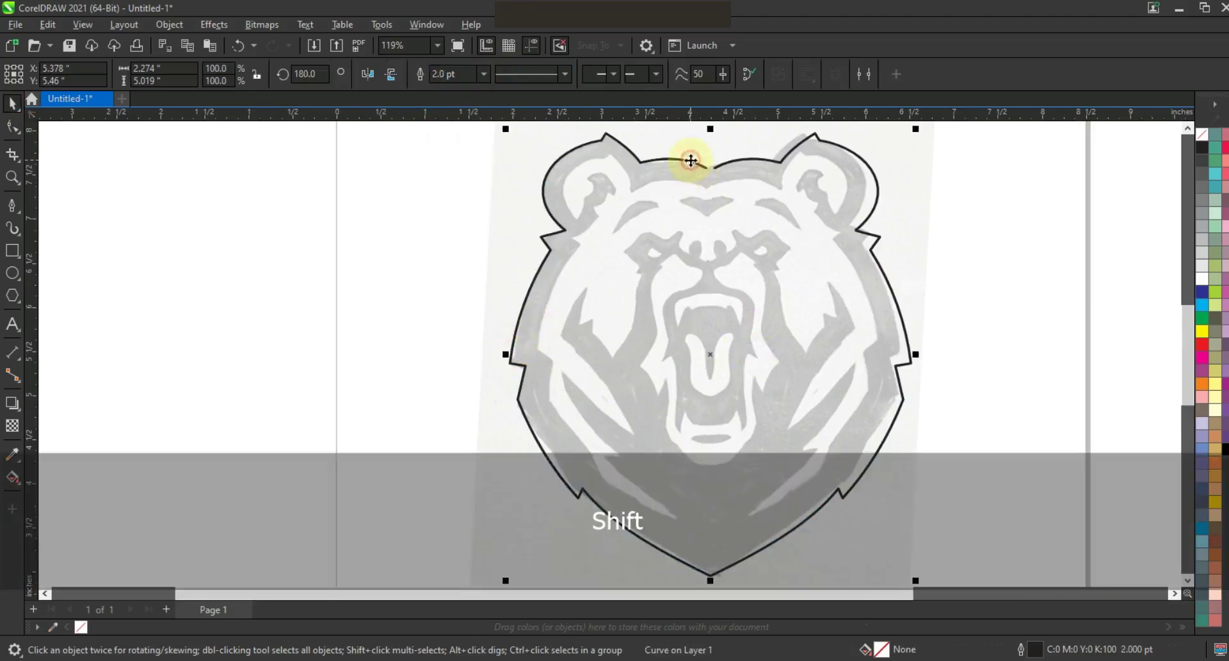
- Combine the two head halves and join their end nodes at the forehead and chin into one closed outline
{"action": "left_click", "coordinate": [691, 160], "text": "shift"}
{"action": "left_click", "coordinate": [425, 74]}
{"action": "left_click", "coordinate": [12, 126]}
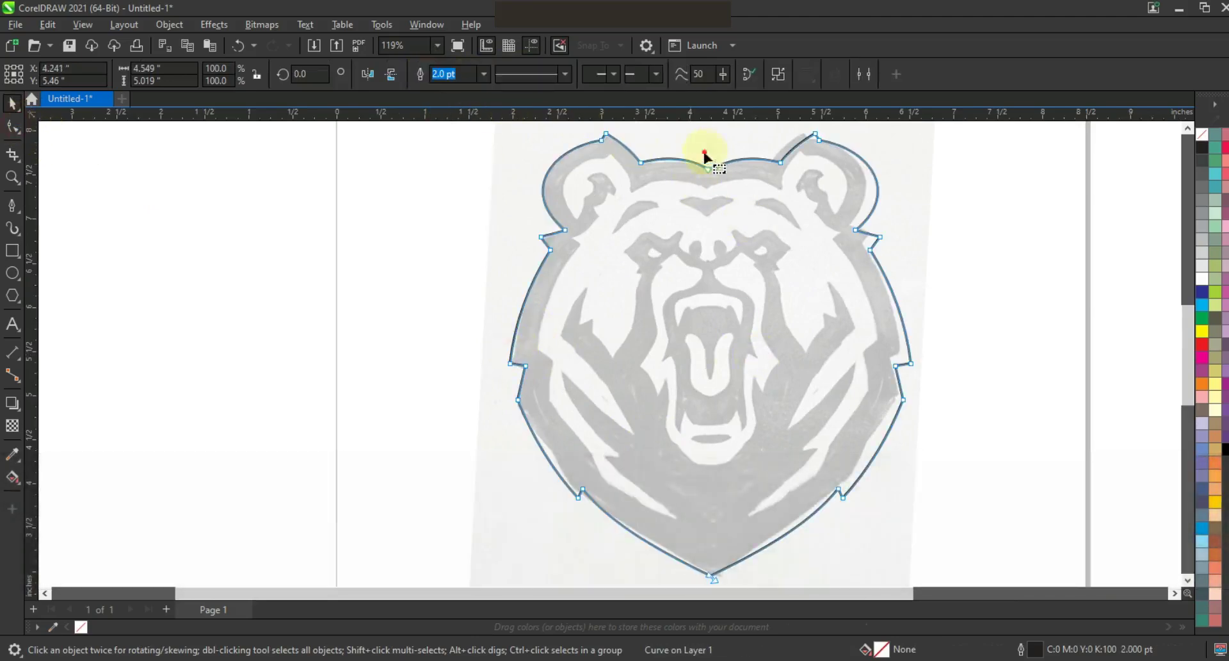
{"action": "left_click_drag", "start_coordinate": [704, 153], "coordinate": [724, 183]}
{"action": "left_click_drag", "start_coordinate": [703, 575], "coordinate": [733, 583]}
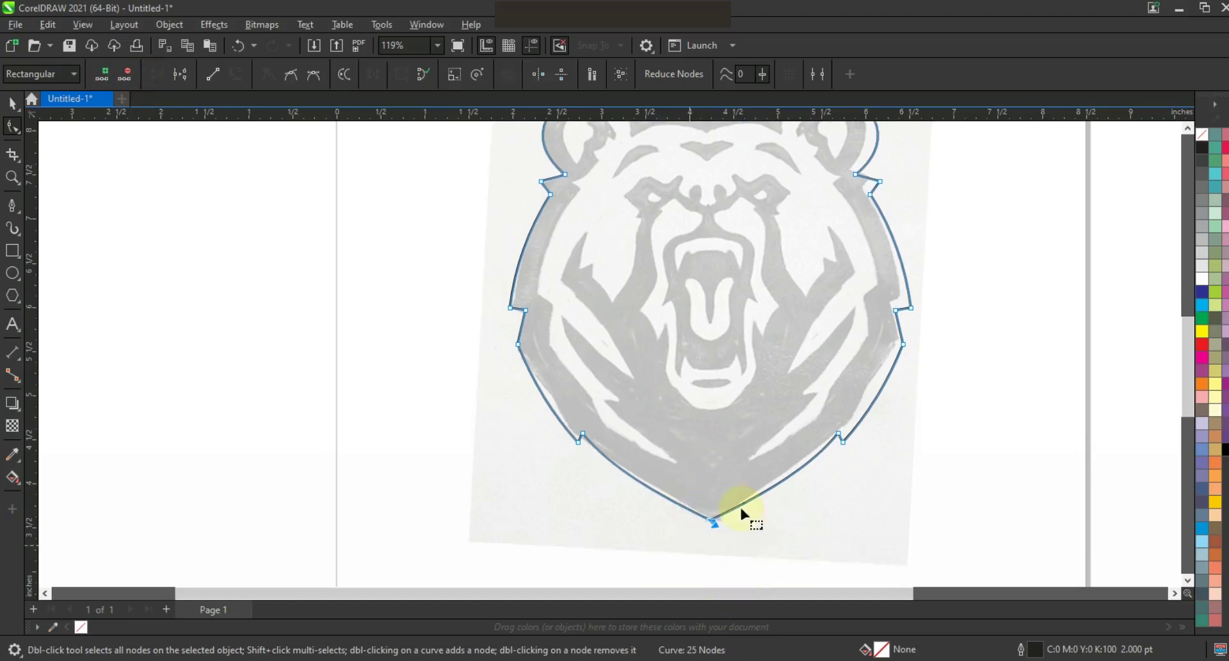
{"action": "left_click", "coordinate": [158, 74]}
{"action": "left_click", "coordinate": [12, 103]}
- Fill the closed head outline with a dark navy of C:93 M:84 Y:29 K:69
{"action": "key", "text": "F3"}
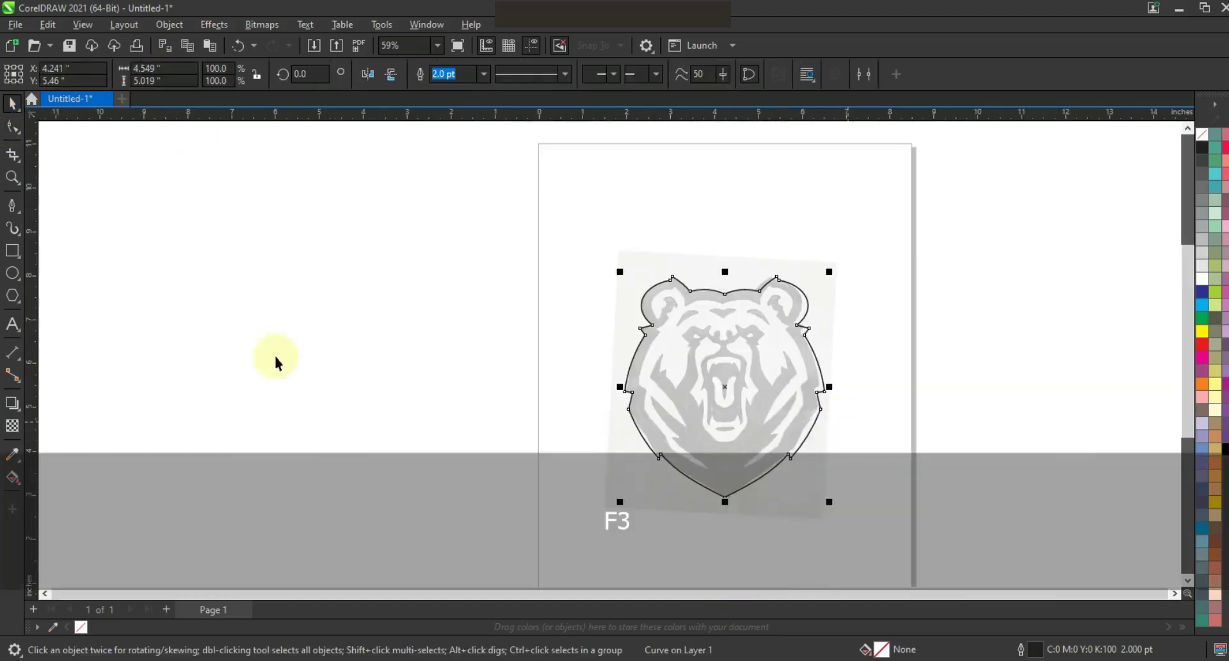
{"action": "left_click", "coordinate": [13, 477]}
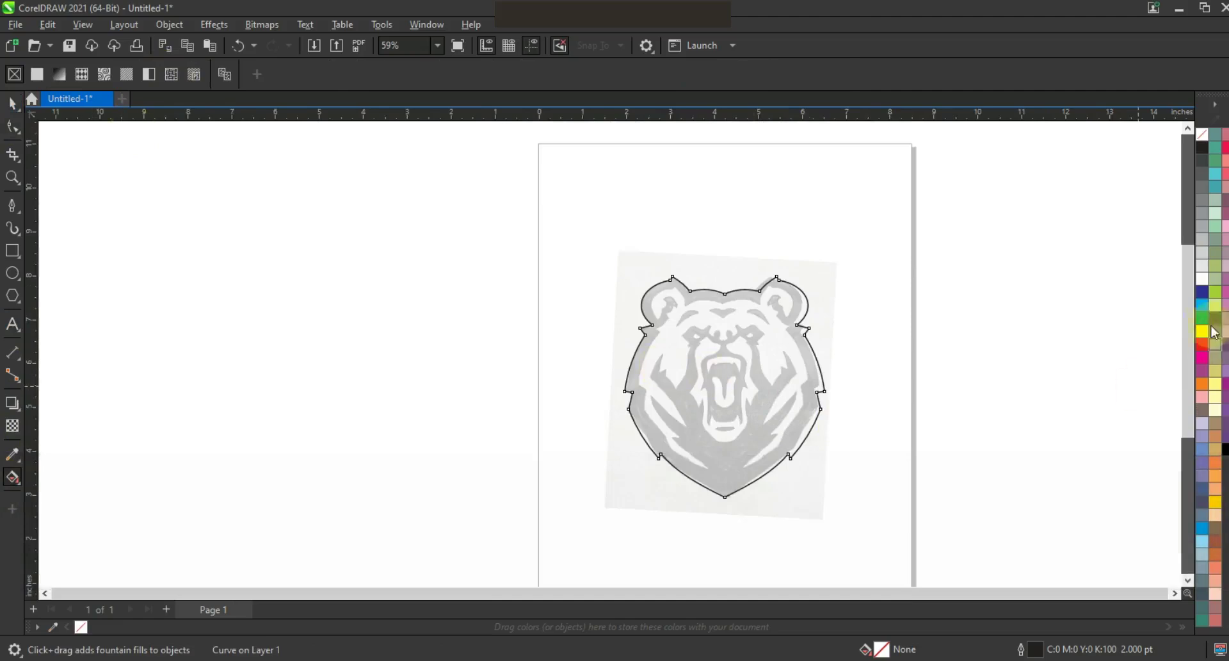
{"action": "left_click", "coordinate": [1202, 292]}
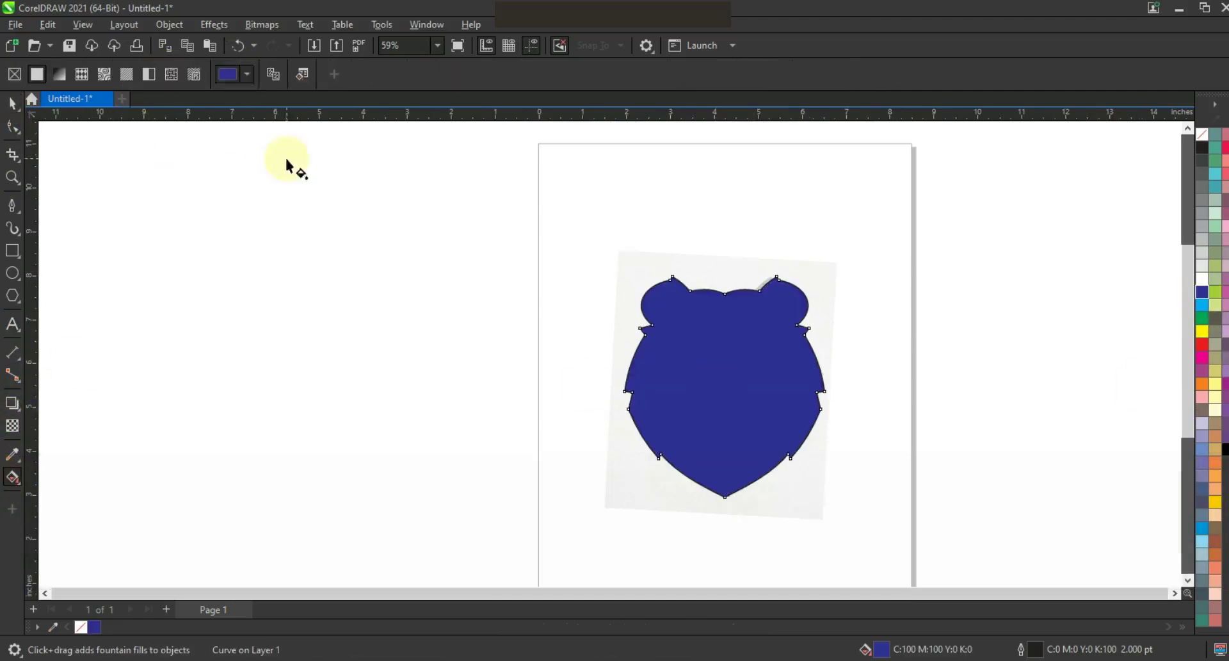
{"action": "left_click", "coordinate": [246, 73]}
{"action": "left_click", "coordinate": [232, 105]}
{"action": "left_click_drag", "start_coordinate": [307, 192], "coordinate": [316, 209]}
{"action": "left_click", "coordinate": [13, 104]}
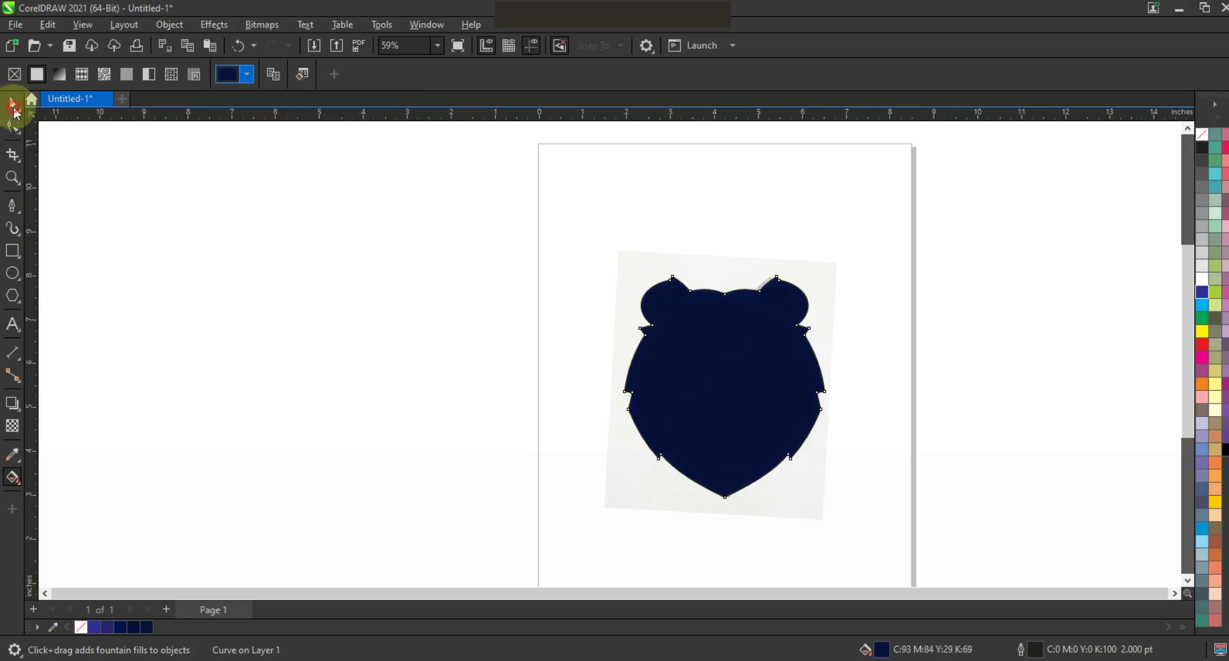
{"action": "left_click", "coordinate": [13, 103]}
- Draw a large square in the empty area beside the page and fill it with the same dark navy
{"action": "left_click", "coordinate": [275, 320]}
{"action": "left_click", "coordinate": [13, 251]}
{"action": "left_click_drag", "start_coordinate": [178, 195], "coordinate": [333, 546]}
{"action": "left_click", "coordinate": [13, 104]}
{"action": "left_click", "coordinate": [146, 627]}
- Place the navy head shape in front of the square and give it a white 4 pt outline
{"action": "left_click", "coordinate": [760, 370]}
{"action": "left_click_drag", "start_coordinate": [760, 370], "coordinate": [391, 361]}
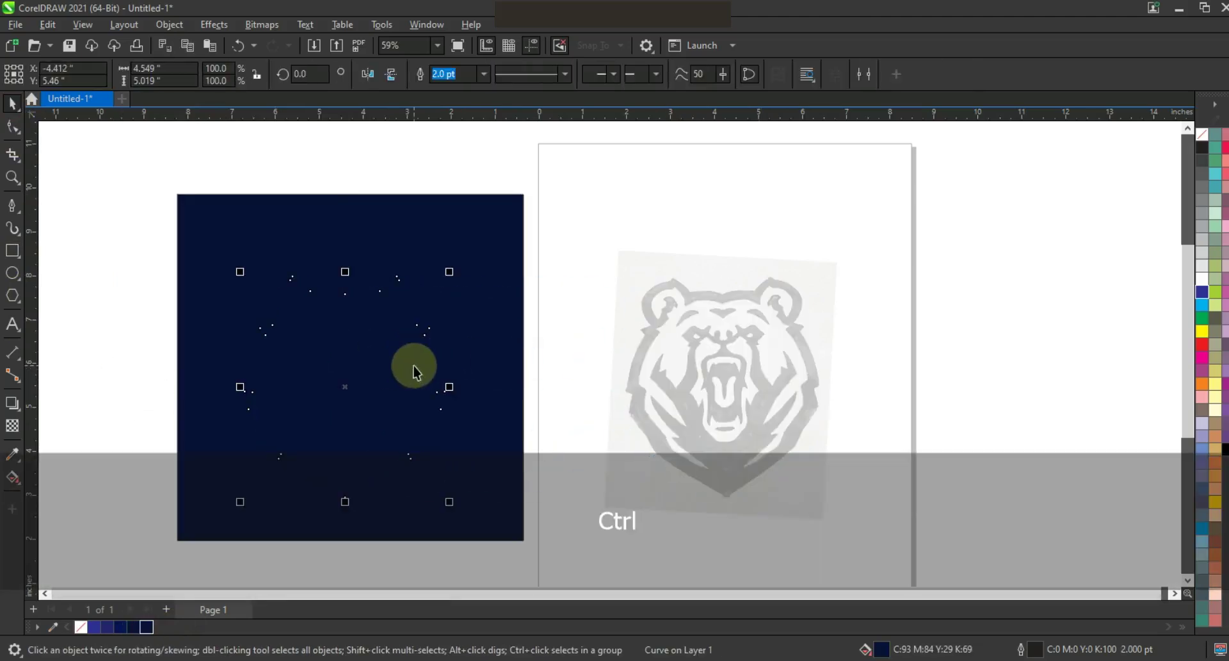
{"action": "key", "text": "shift+Page_Up"}
{"action": "right_click", "coordinate": [1203, 280]}
{"action": "left_click", "coordinate": [1187, 293]}
- Add a one-step outside contour with a 0.097" offset to the head shape and break the contour apart
{"action": "left_click", "coordinate": [13, 178]}
{"action": "left_click_drag", "start_coordinate": [190, 230], "coordinate": [757, 498]}
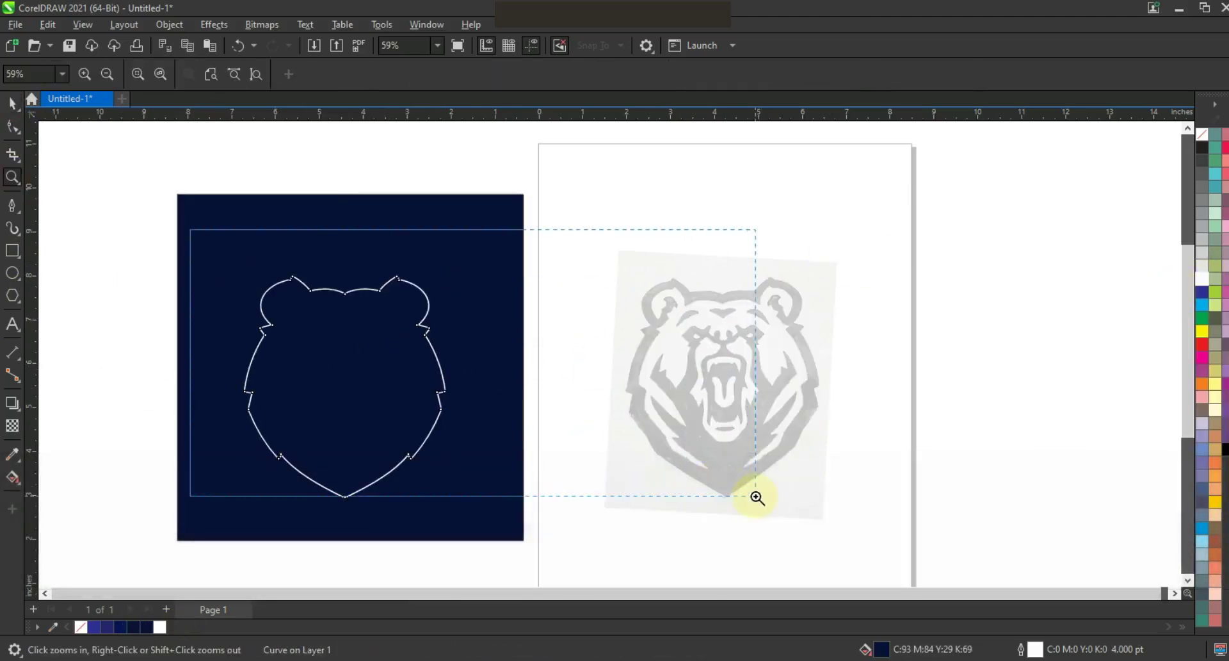
{"action": "left_click", "coordinate": [13, 104]}
{"action": "left_click", "coordinate": [12, 403]}
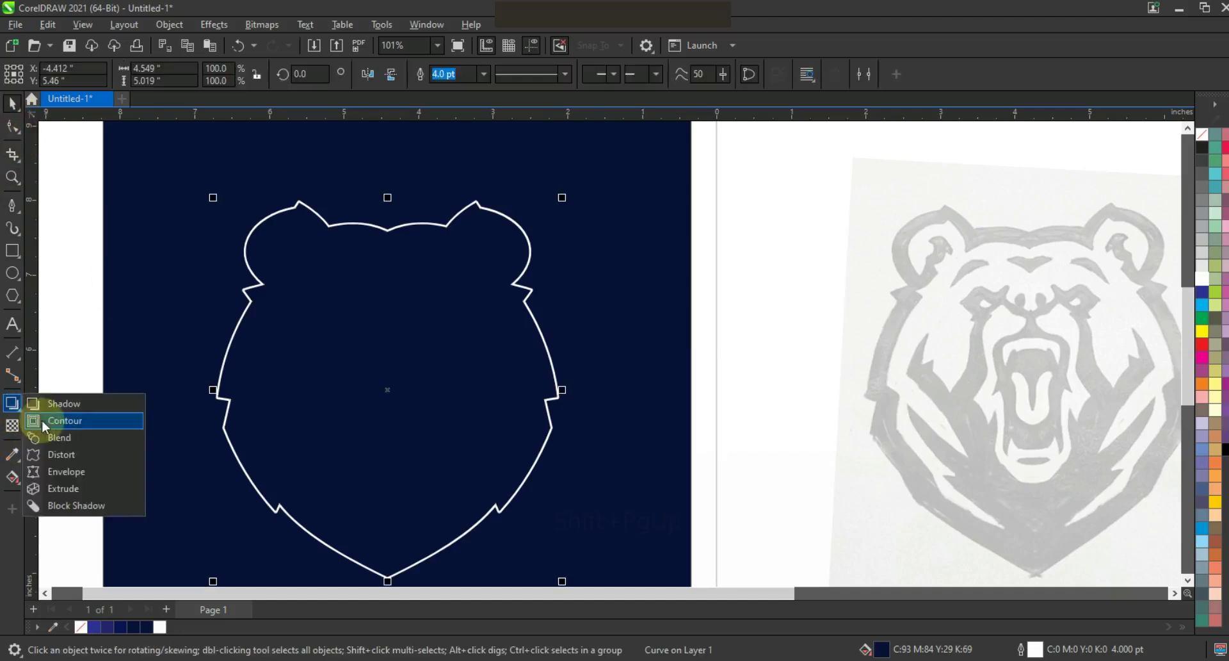
{"action": "left_click", "coordinate": [45, 421]}
{"action": "left_click_drag", "start_coordinate": [513, 219], "coordinate": [541, 205]}
{"action": "key", "text": "space"}
{"action": "left_click", "coordinate": [169, 25]}
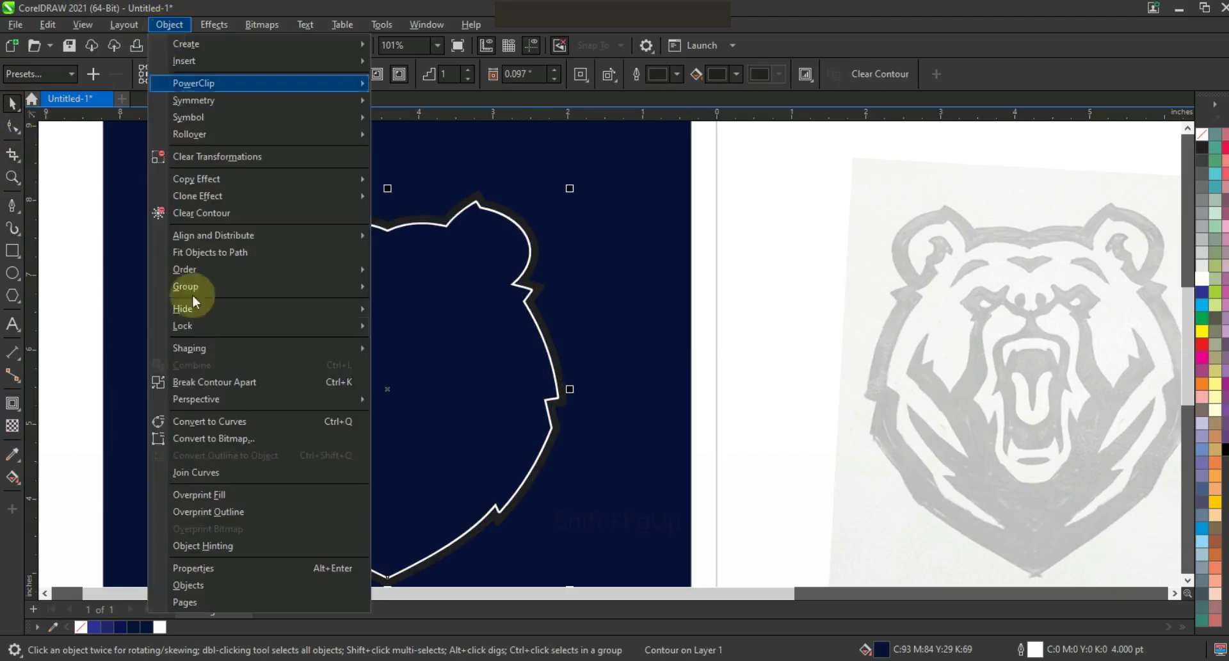
{"action": "left_click", "coordinate": [187, 382]}
- Colour the separated outer contour shape white and remove the outline from the selected shapes
{"action": "left_click", "coordinate": [541, 291]}
{"action": "right_click", "coordinate": [1204, 280]}
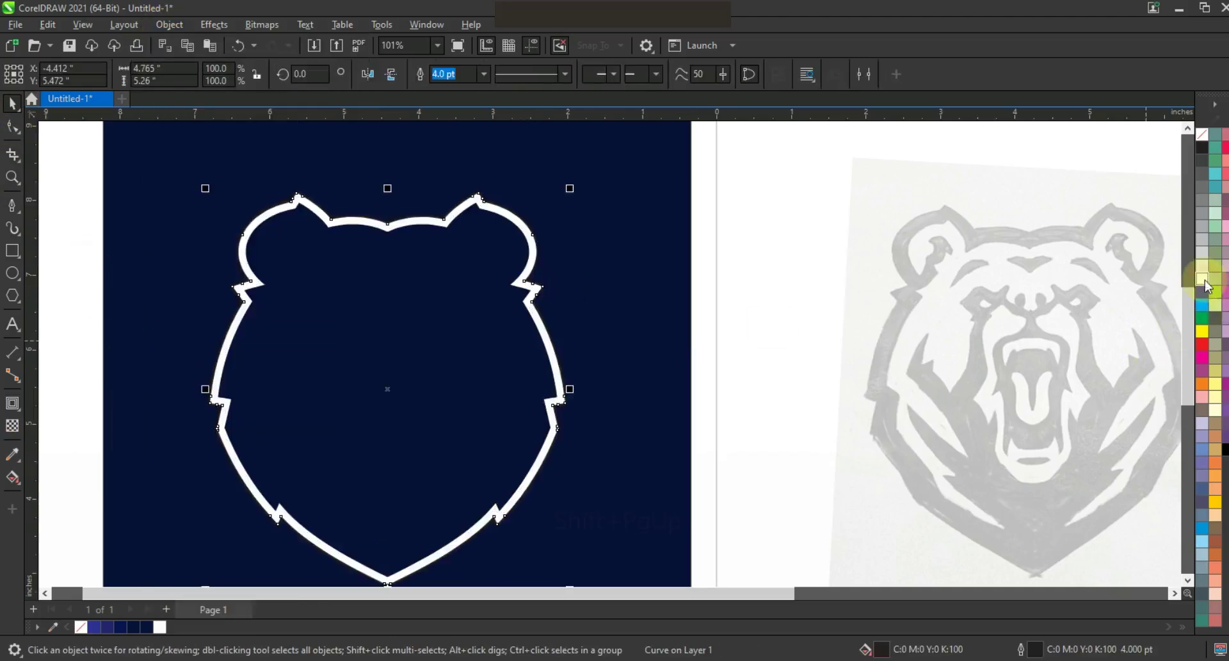
{"action": "left_click_drag", "start_coordinate": [734, 178], "coordinate": [148, 556]}
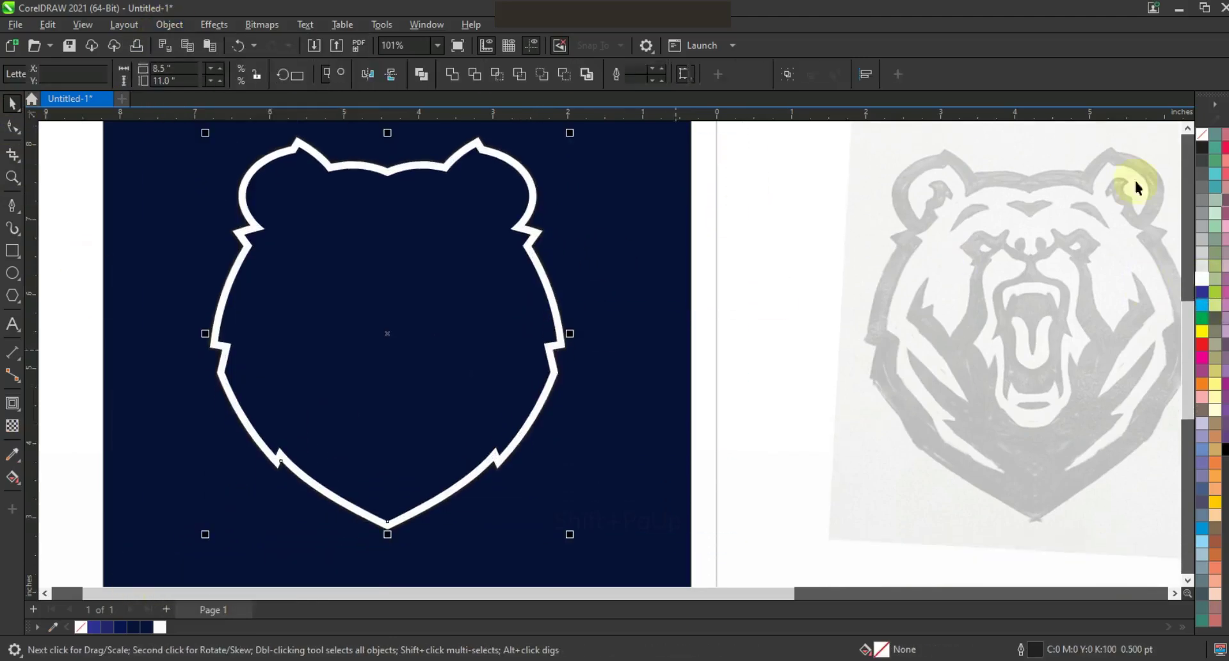
{"action": "right_click", "coordinate": [1203, 134]}
{"action": "left_click", "coordinate": [1184, 146]}
- Centre-align the bear silhouette shapes horizontally with the navy square
{"action": "left_click", "coordinate": [654, 474], "text": "shift"}
{"action": "key", "text": "c"}
{"action": "left_click", "coordinate": [733, 422]}
- Trace the sketch's white face area with a 2.0 pt Pen path from the forehead centre around the left ear and down the cheek
{"action": "key", "text": "F3"}
{"action": "key", "text": "z"}
{"action": "key", "text": "Escape"}
{"action": "left_click_drag", "start_coordinate": [727, 271], "coordinate": [981, 456]}
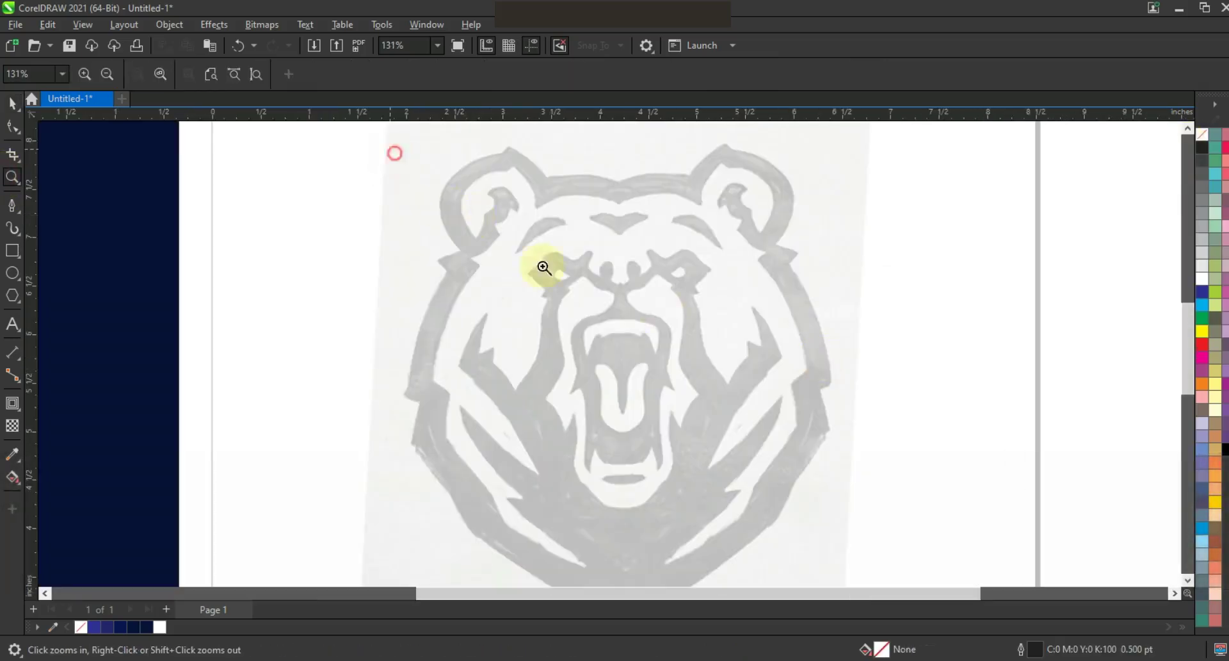
{"action": "left_click_drag", "start_coordinate": [393, 152], "coordinate": [887, 448]}
{"action": "left_click", "coordinate": [13, 206]}
{"action": "left_click", "coordinate": [503, 74]}
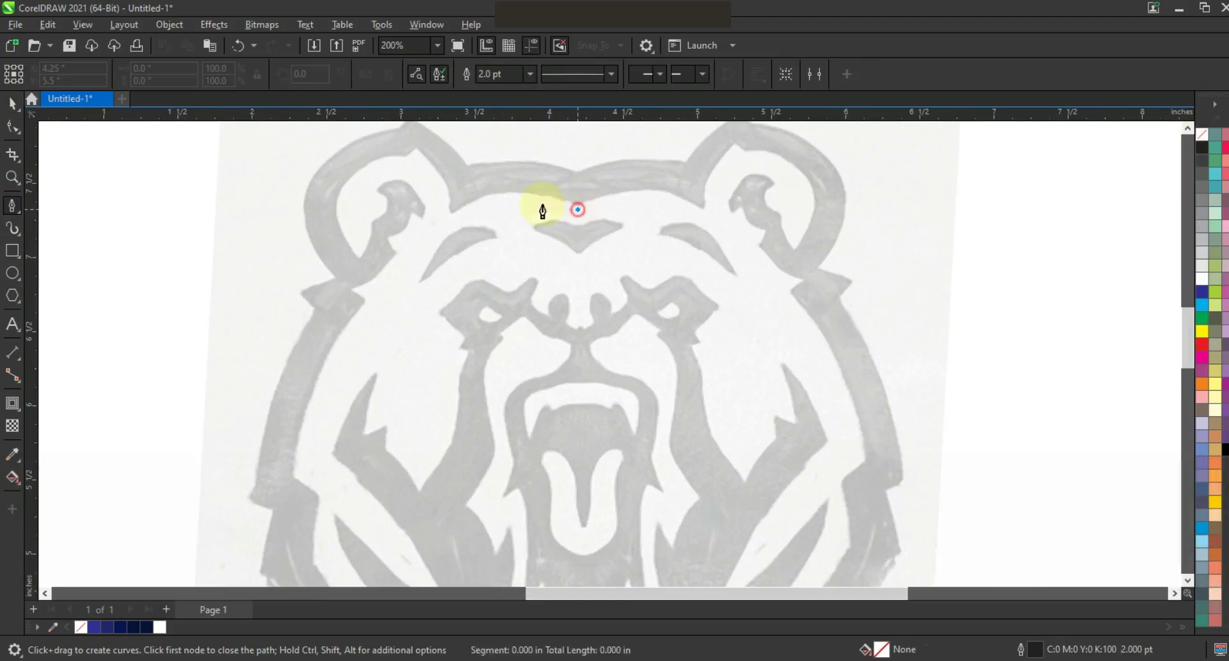
{"action": "left_click", "coordinate": [416, 147]}
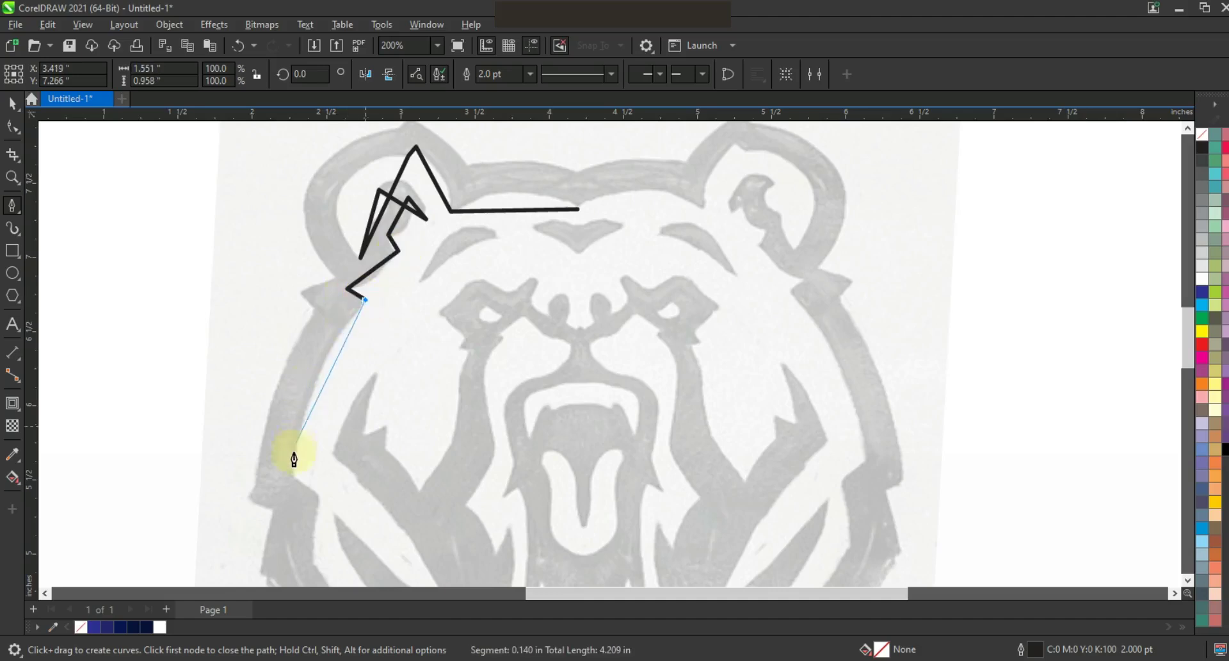
{"action": "left_click", "coordinate": [312, 497]}
- Continue the Pen path around the lower fur tufts, eye and nose, closing it at the forehead centre
{"action": "key", "text": "F3"}
{"action": "left_click", "coordinate": [353, 384]}
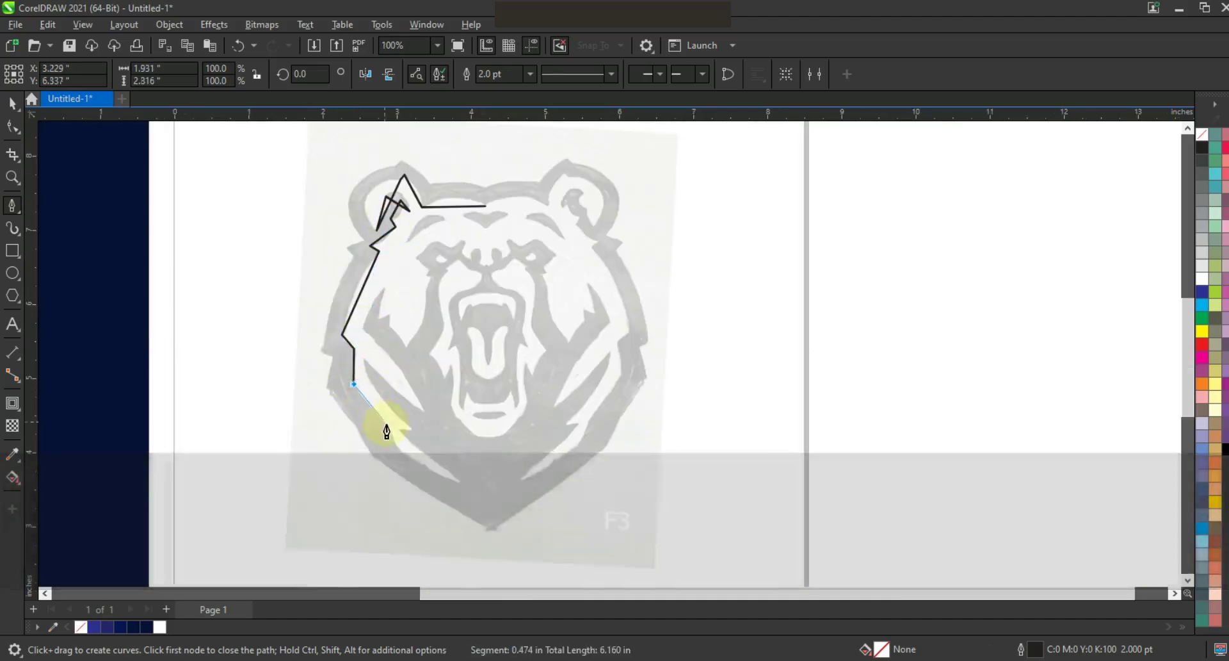
{"action": "left_click", "coordinate": [389, 428]}
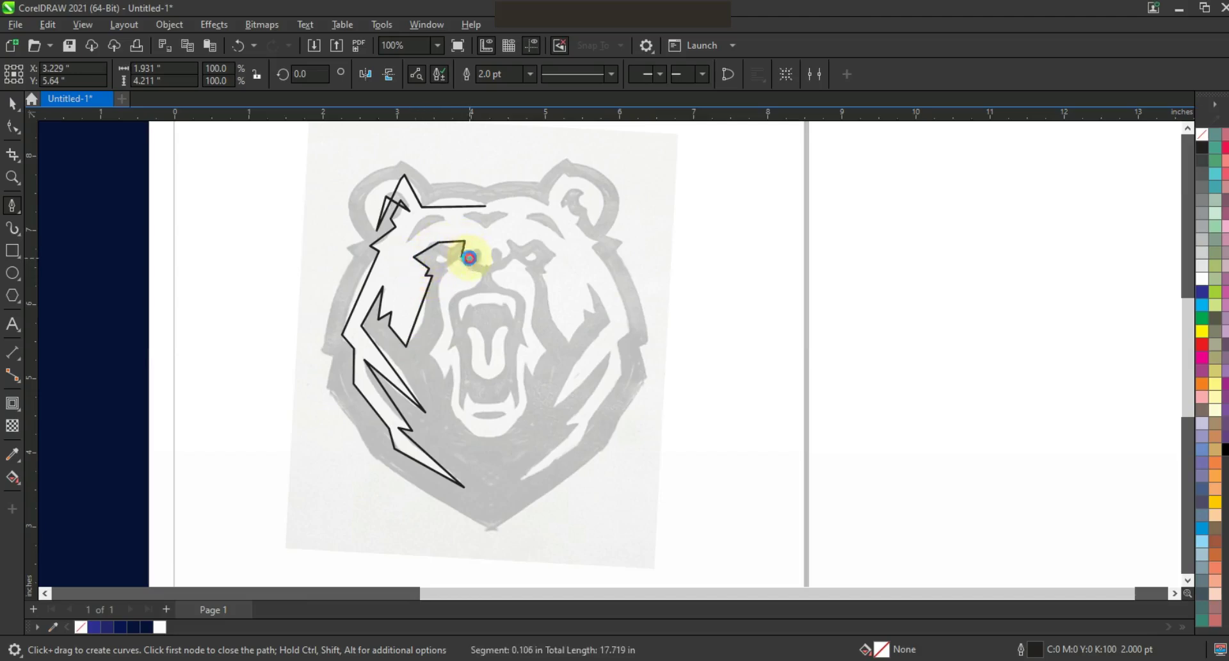
{"action": "left_click", "coordinate": [485, 206]}
- Convert the face path's segments to curves and bend the outer ear edges and forehead line to the sketch
{"action": "left_click", "coordinate": [12, 128]}
{"action": "key", "text": "shift+F2"}
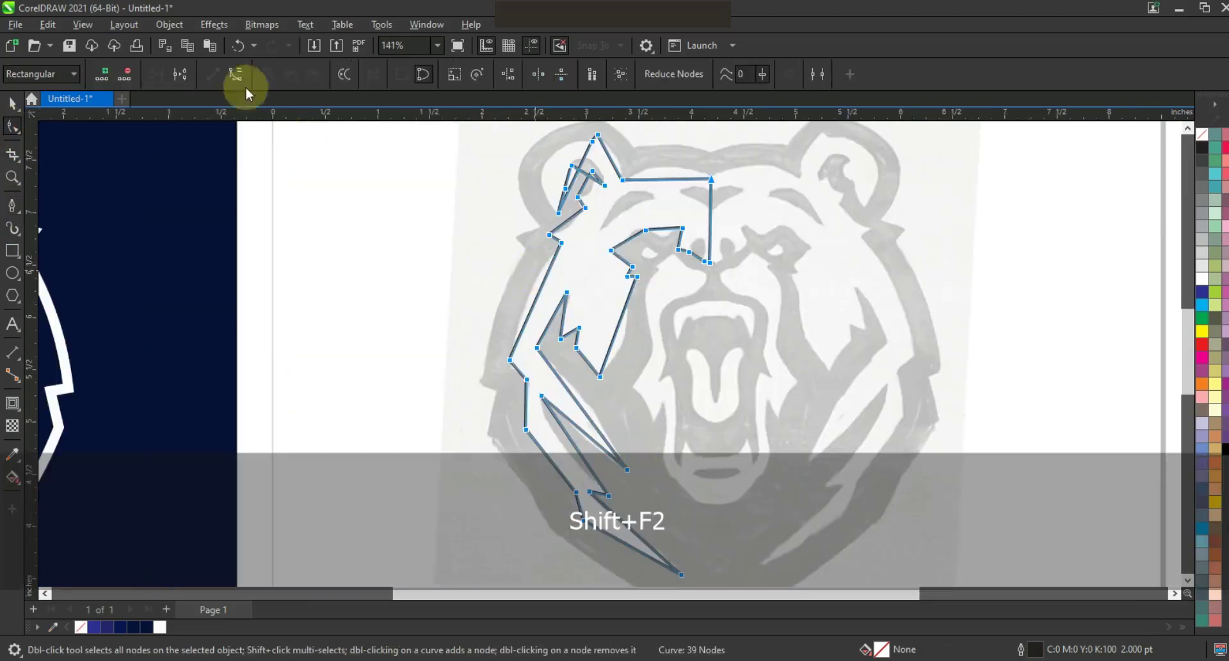
{"action": "left_click", "coordinate": [12, 178]}
{"action": "left_click", "coordinate": [736, 231]}
{"action": "left_click", "coordinate": [12, 126]}
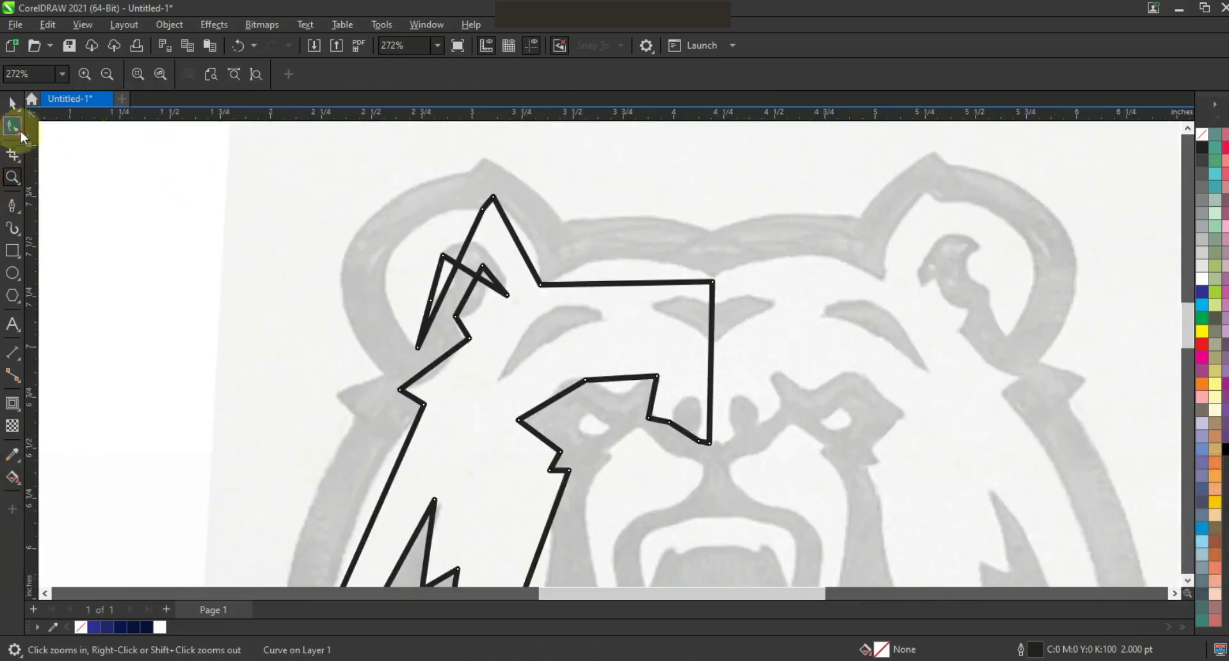
{"action": "left_click", "coordinate": [459, 282]}
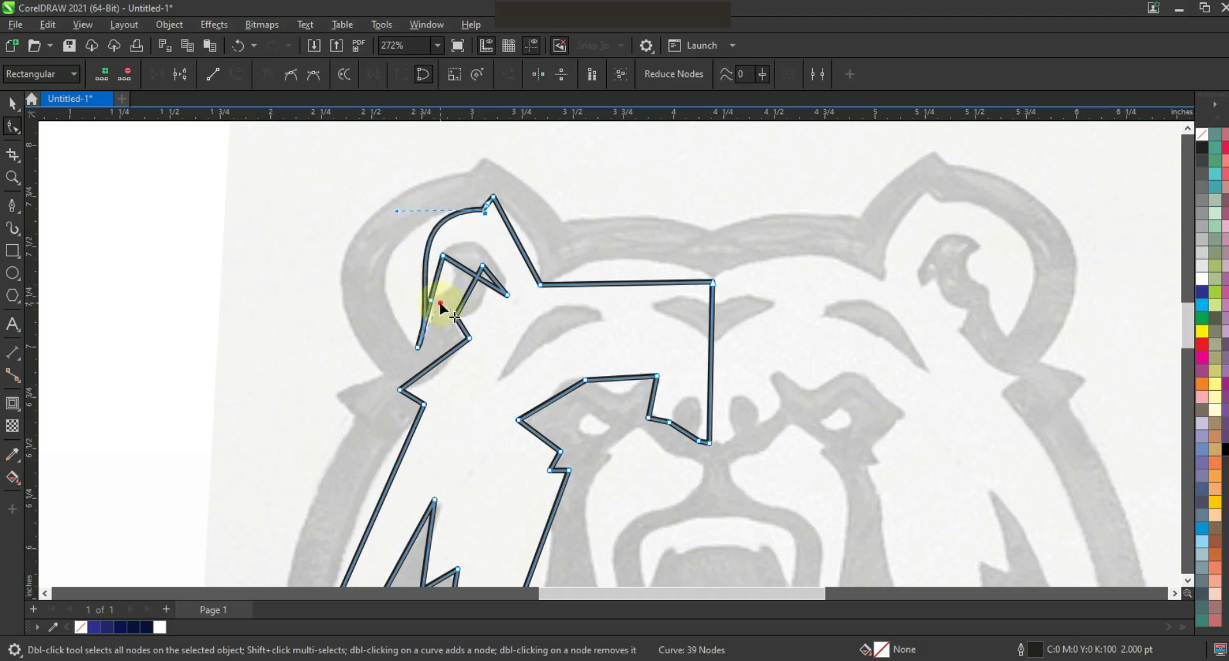
{"action": "left_click_drag", "start_coordinate": [441, 304], "coordinate": [357, 293]}
{"action": "left_click_drag", "start_coordinate": [519, 250], "coordinate": [532, 246]}
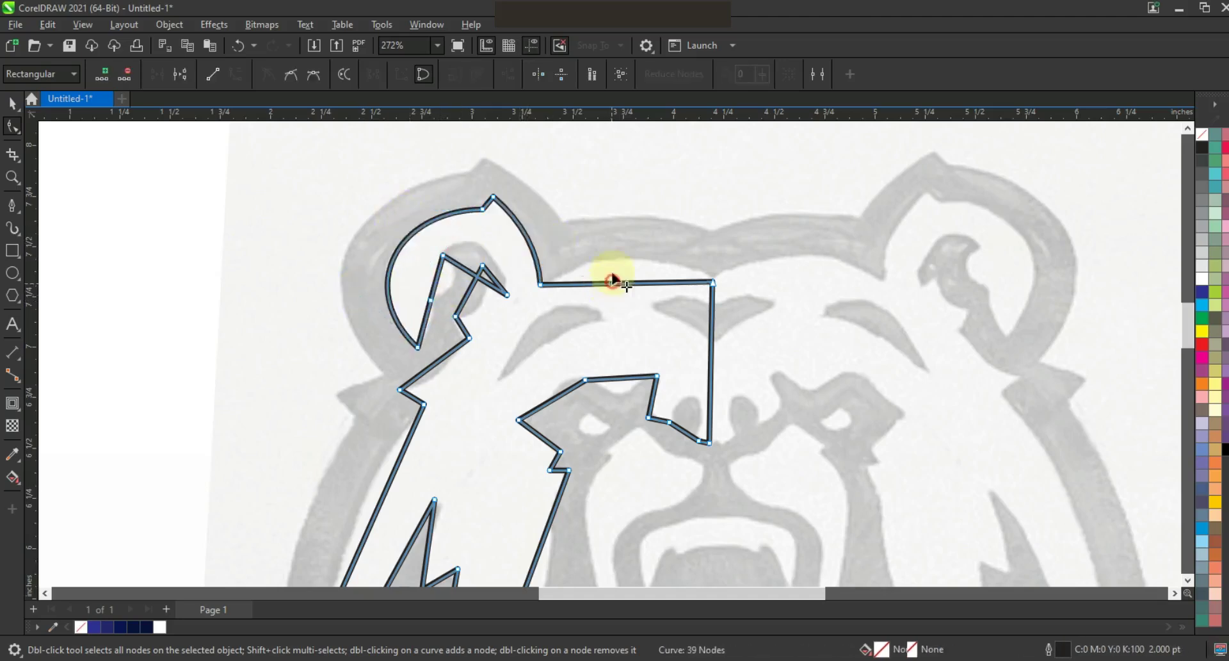
{"action": "left_click_drag", "start_coordinate": [609, 282], "coordinate": [609, 260]}
- Curve the inner-ear segments and the edge just below the ear to match the sketch
{"action": "left_click_drag", "start_coordinate": [437, 364], "coordinate": [439, 381]}
{"action": "left_click_drag", "start_coordinate": [470, 301], "coordinate": [504, 272]}
{"action": "left_click", "coordinate": [443, 256]}
{"action": "left_click_drag", "start_coordinate": [483, 223], "coordinate": [480, 221]}
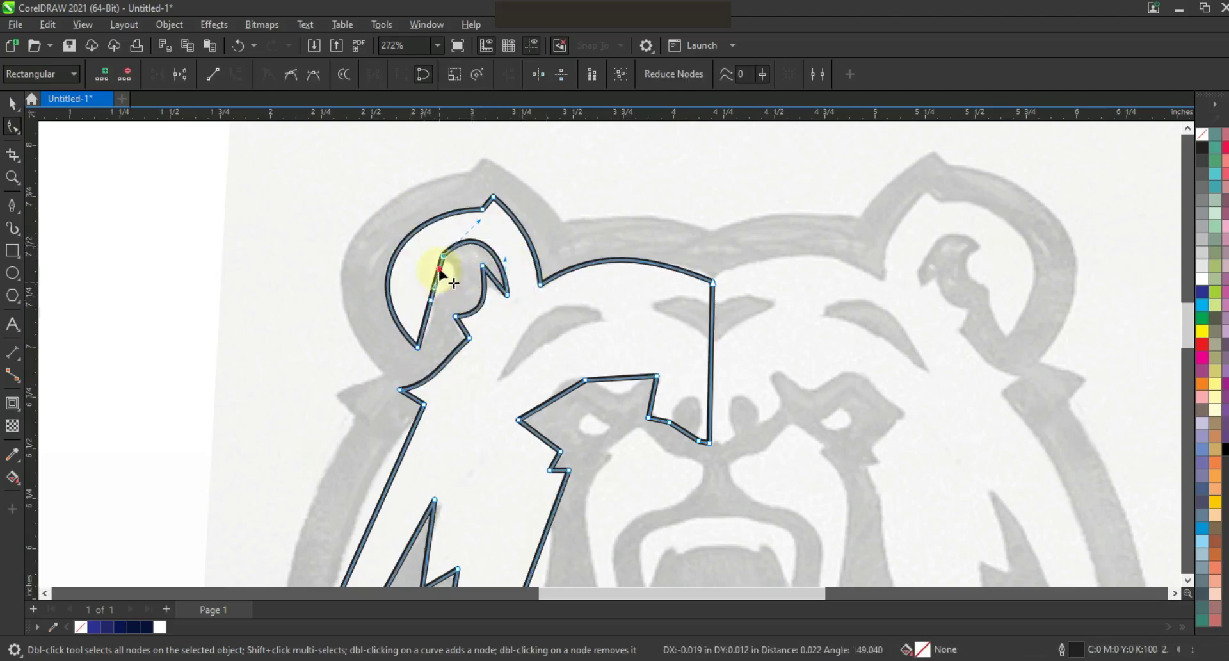
{"action": "left_click_drag", "start_coordinate": [436, 286], "coordinate": [429, 318]}
- Curve the face path's long cheek edge, the lower fur tufts and the edge running down from the eye
{"action": "key", "text": "shift+F2"}
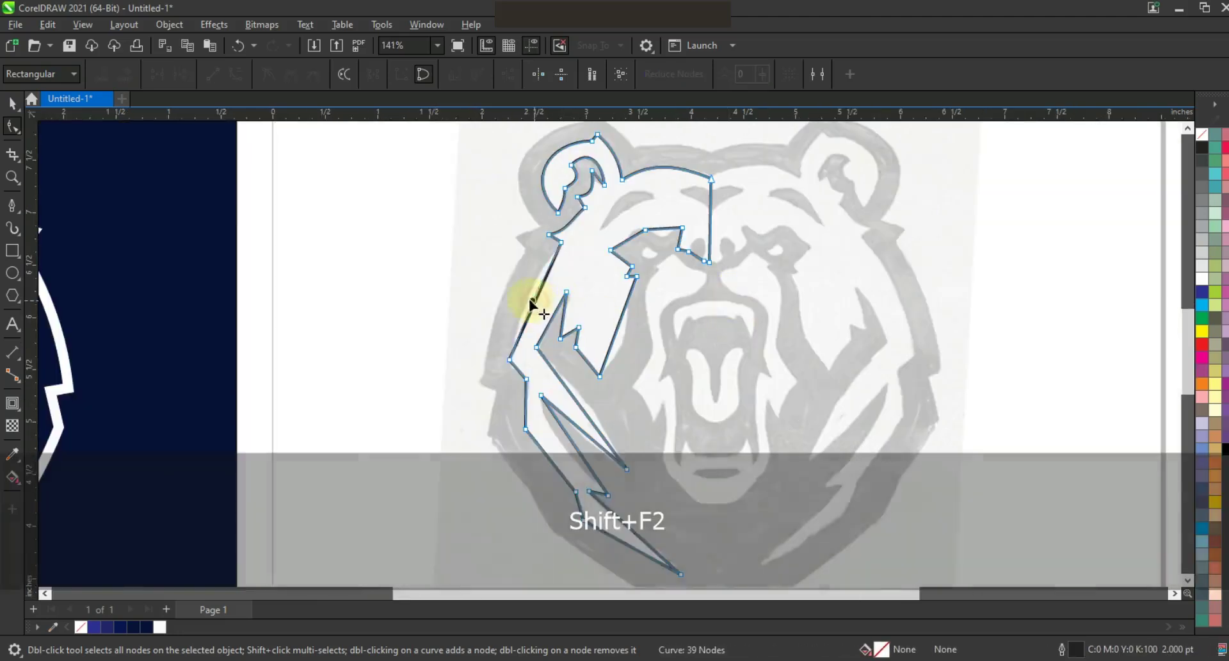
{"action": "left_click", "coordinate": [530, 300]}
{"action": "left_click", "coordinate": [567, 451]}
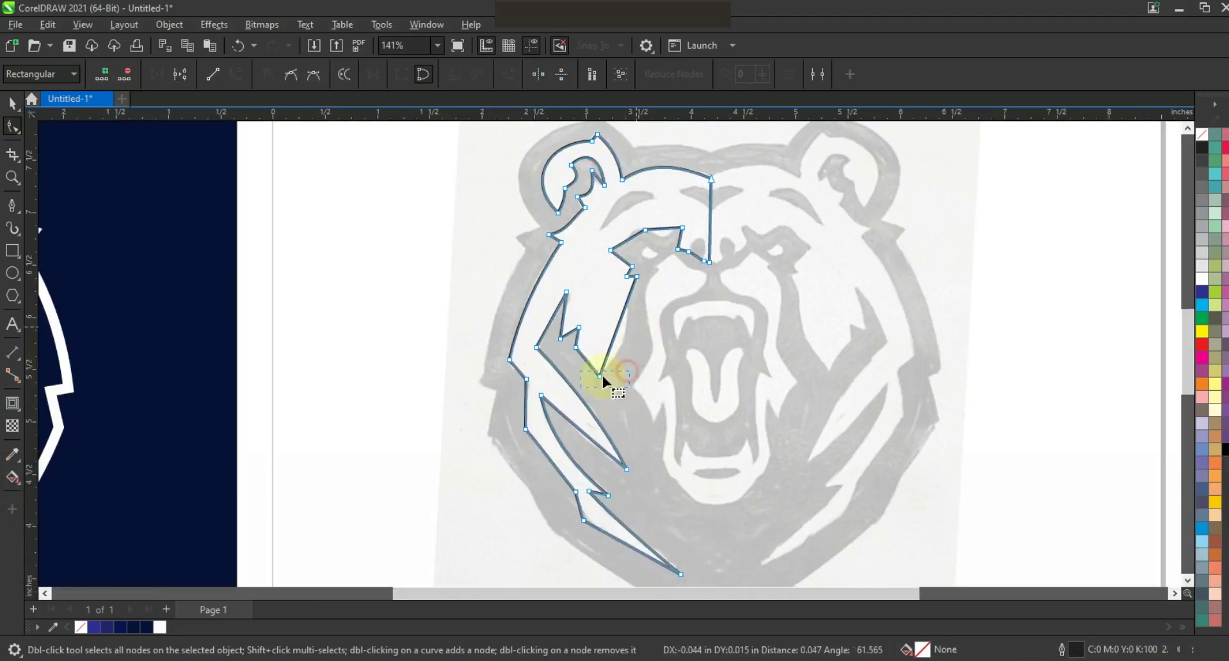
{"action": "left_click", "coordinate": [626, 313]}
{"action": "left_click", "coordinate": [513, 334]}
- Bend the face path's eye, brow and nostril segments to follow the sketch
{"action": "left_click", "coordinate": [13, 178]}
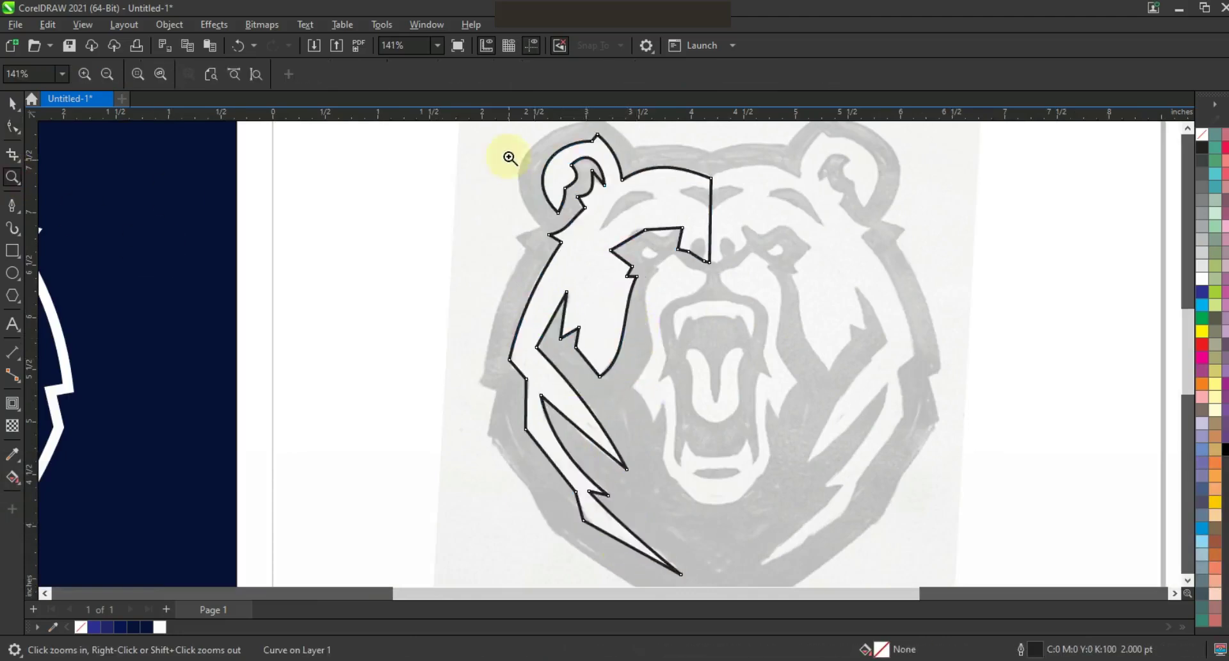
{"action": "left_click_drag", "start_coordinate": [510, 161], "coordinate": [880, 334]}
{"action": "left_click", "coordinate": [12, 126]}
{"action": "left_click", "coordinate": [488, 310]}
{"action": "left_click_drag", "start_coordinate": [461, 325], "coordinate": [442, 290]}
{"action": "left_click_drag", "start_coordinate": [428, 345], "coordinate": [436, 351]}
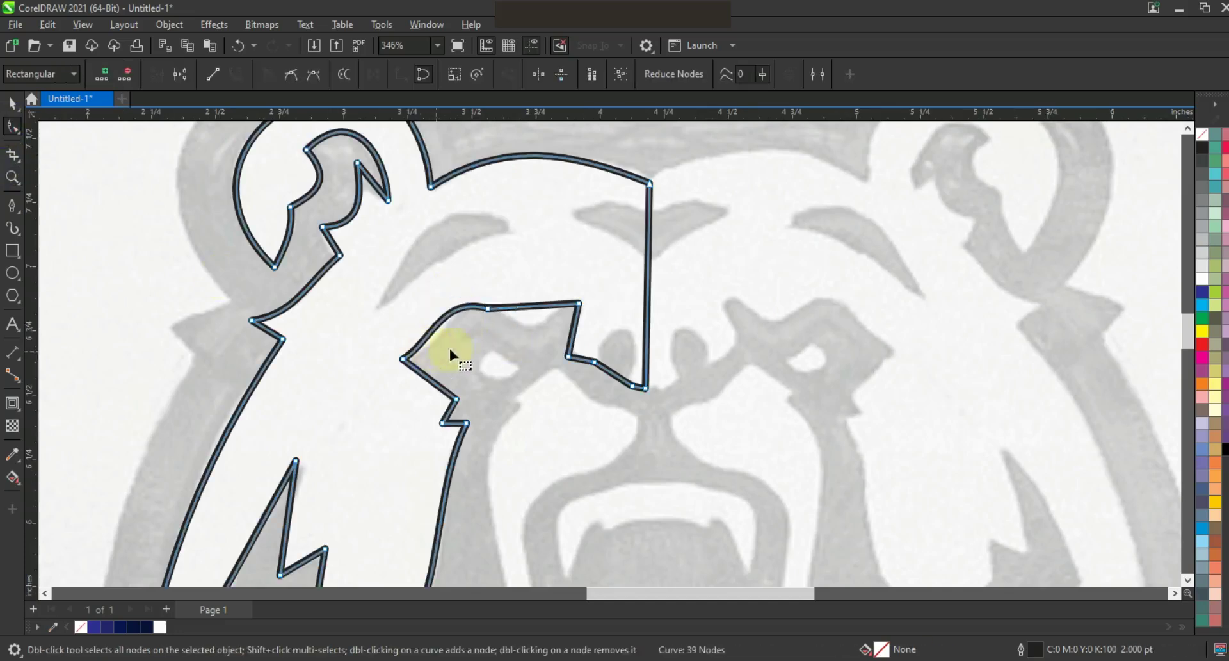
{"action": "left_click_drag", "start_coordinate": [517, 314], "coordinate": [535, 332]}
{"action": "left_click_drag", "start_coordinate": [609, 373], "coordinate": [601, 314]}
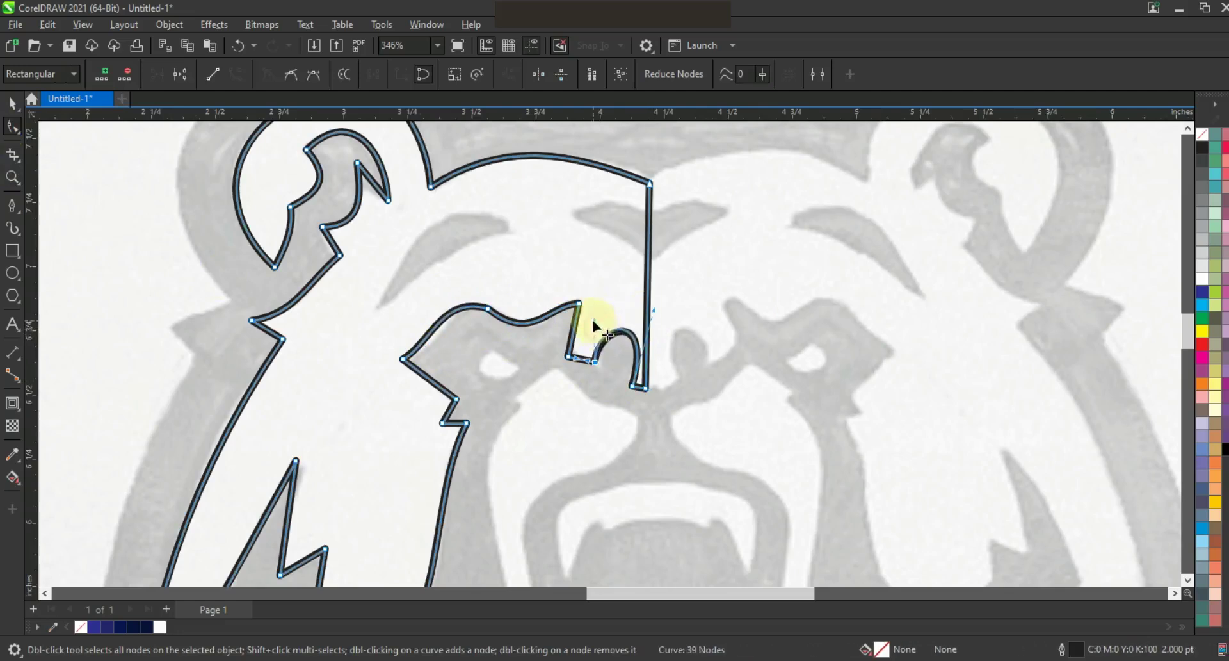
- Mirror a copy of the half face to the opposite side, nudge it into place and weld both halves into one shape
{"action": "left_click", "coordinate": [12, 102]}
{"action": "key", "text": "F3"}
{"action": "left_click_drag", "start_coordinate": [398, 468], "coordinate": [694, 488]}
{"action": "key", "text": "Left"}
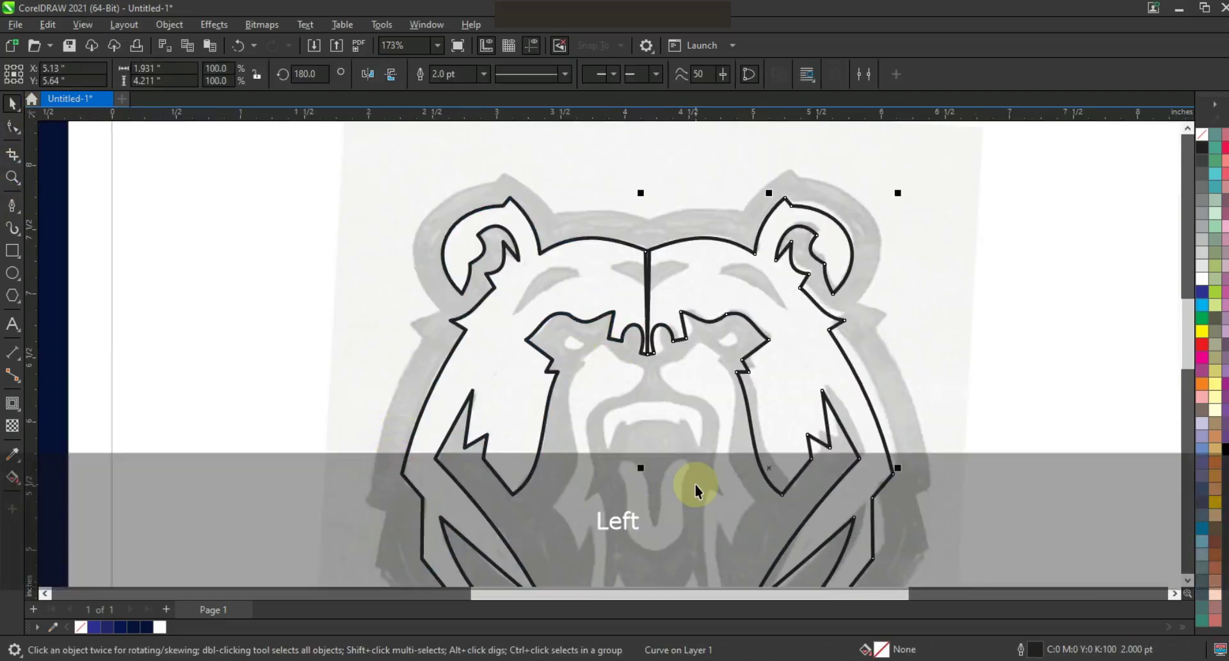
{"action": "left_click", "coordinate": [551, 255], "text": "shift"}
{"action": "left_click", "coordinate": [459, 74]}
{"action": "key", "text": "F3"}
{"action": "key", "text": "Escape"}
- Draw a closed two-node brow mark over the sketched one and bend both segments into a crescent
{"action": "left_click", "coordinate": [12, 205]}
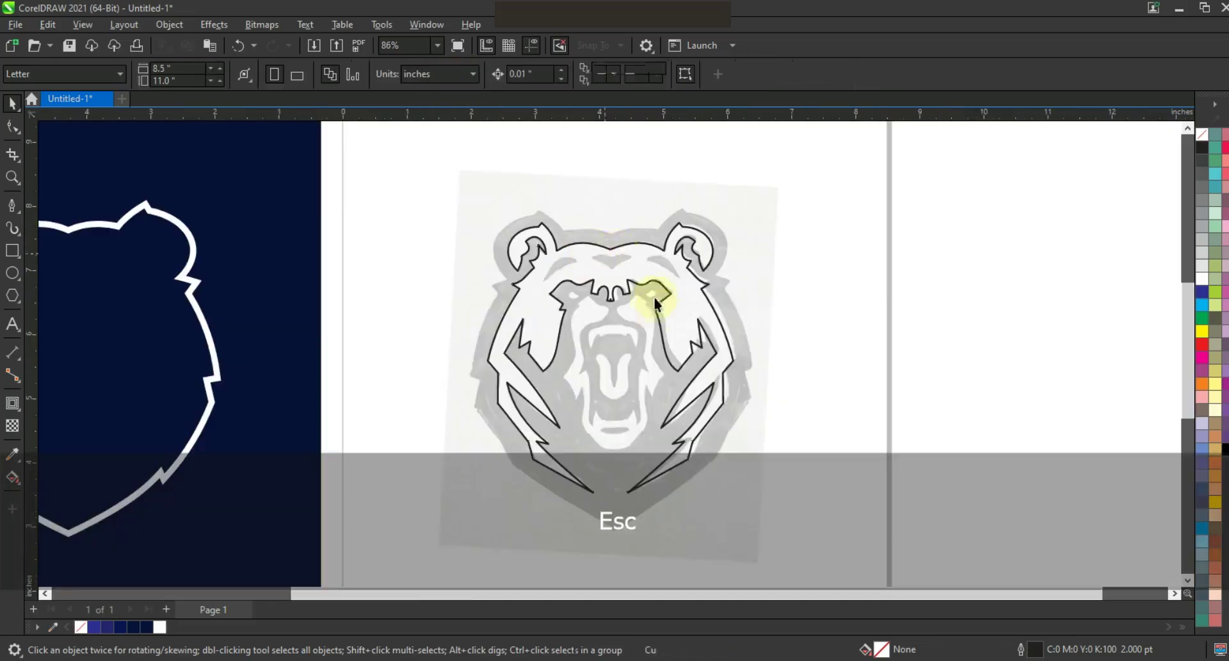
{"action": "scroll", "coordinate": [535, 255], "scroll_direction": "up", "scroll_amount": 4}
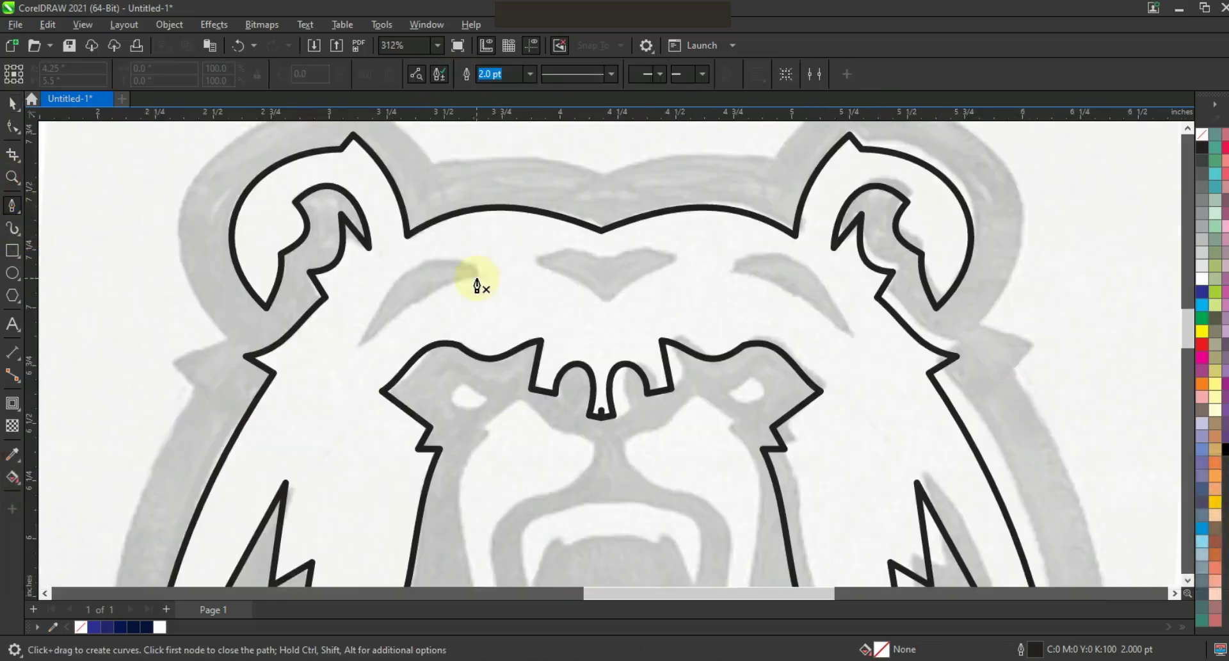
{"action": "left_click", "coordinate": [360, 346]}
{"action": "left_click", "coordinate": [482, 278]}
{"action": "left_click", "coordinate": [12, 128]}
{"action": "left_click_drag", "start_coordinate": [294, 285], "coordinate": [537, 379]}
{"action": "key", "text": "F10"}
{"action": "left_click_drag", "start_coordinate": [416, 267], "coordinate": [416, 265]}
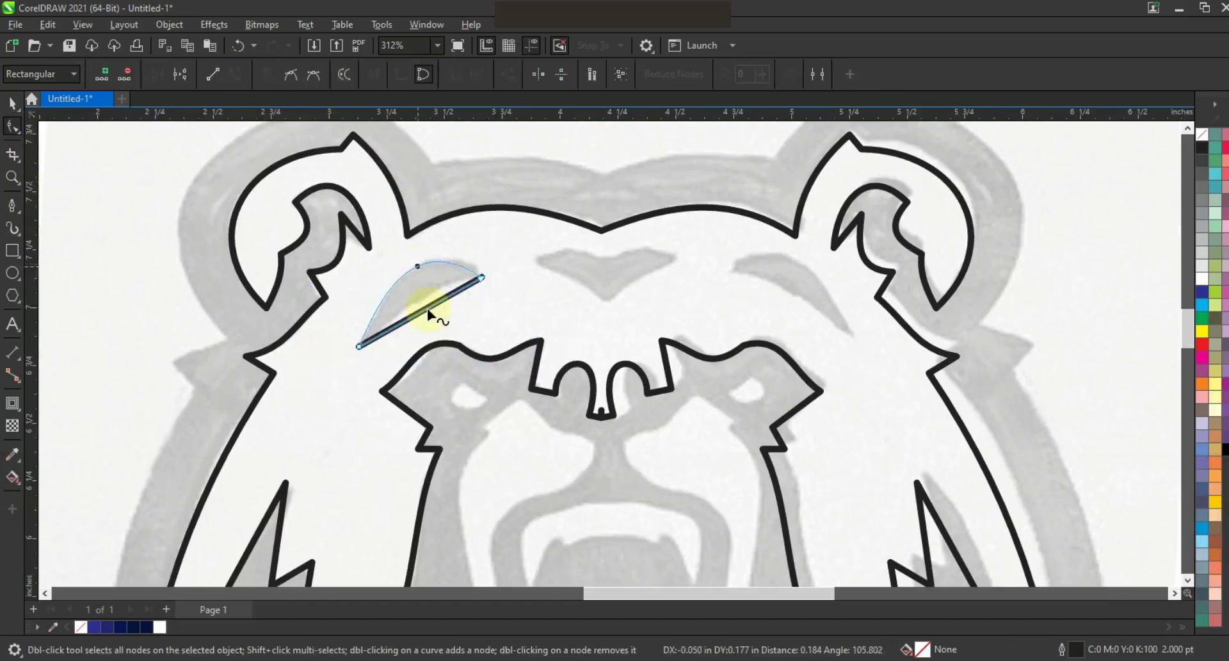
{"action": "left_click_drag", "start_coordinate": [428, 309], "coordinate": [421, 297]}
- Add the central forehead mark and place a mirrored copy of the brow mark above the other eye
{"action": "left_click", "coordinate": [12, 205]}
{"action": "left_click_drag", "start_coordinate": [355, 305], "coordinate": [522, 299]}
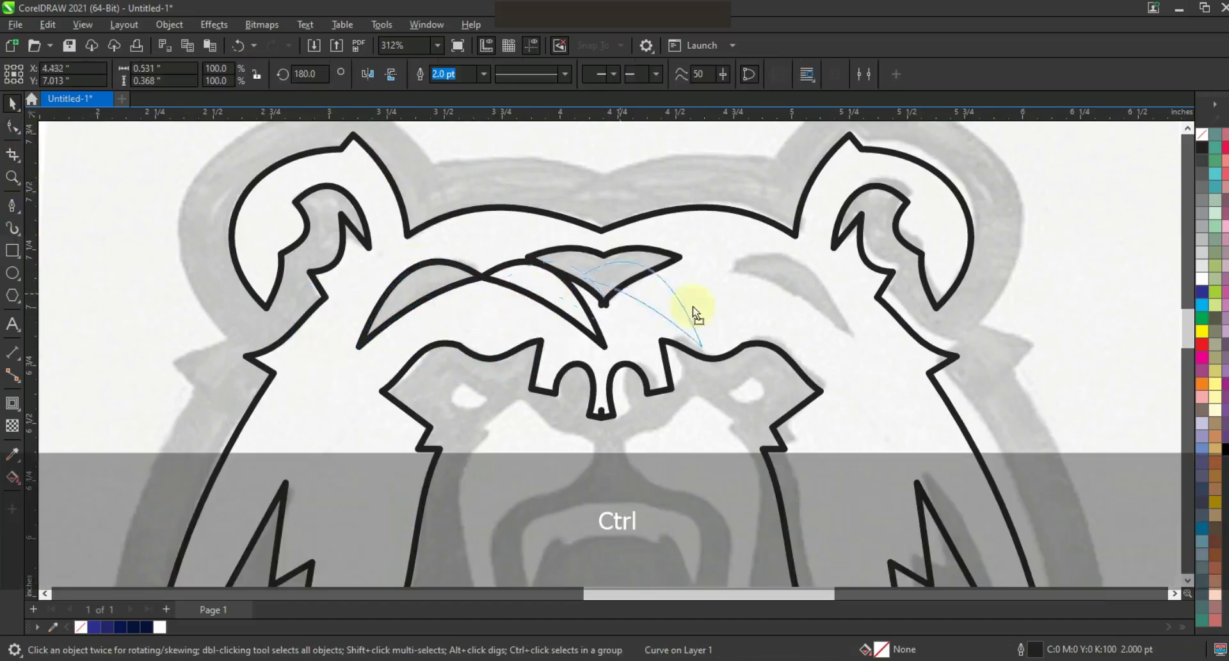
{"action": "left_click_drag", "start_coordinate": [778, 317], "coordinate": [778, 318]}
{"action": "left_click", "coordinate": [474, 276], "text": "shift"}
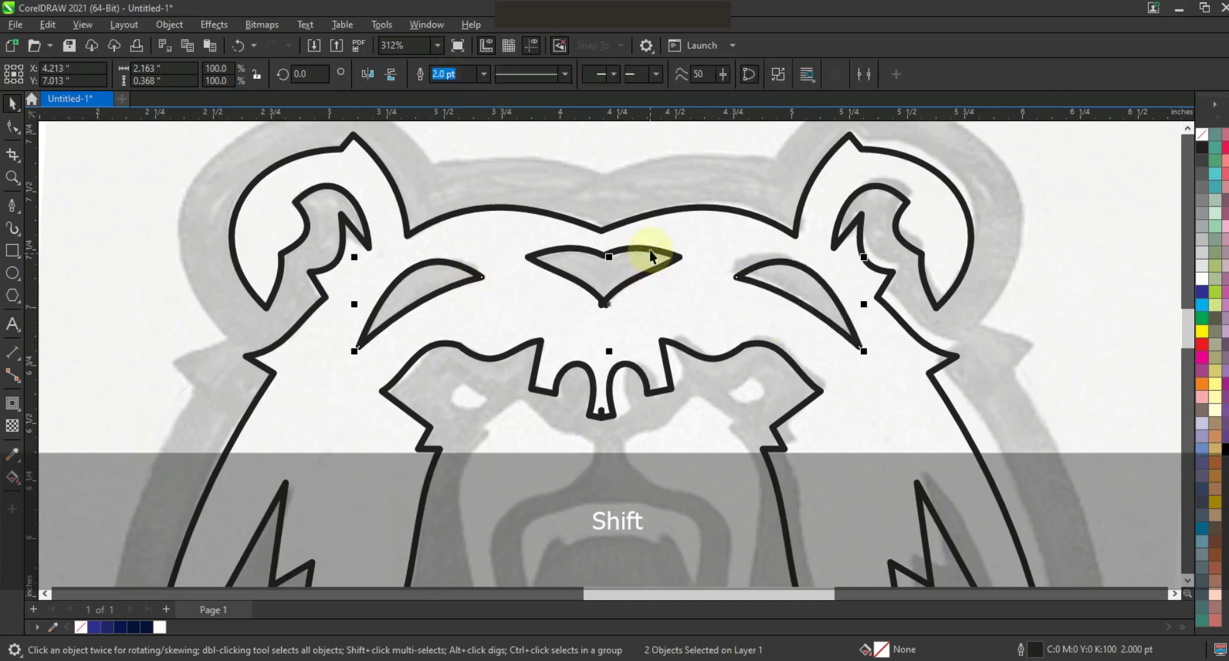
- Centre the brow and forehead marks on the face horizontally and combine them with the face shape
{"action": "left_click", "coordinate": [597, 230], "text": "shift"}
{"action": "key", "text": "c"}
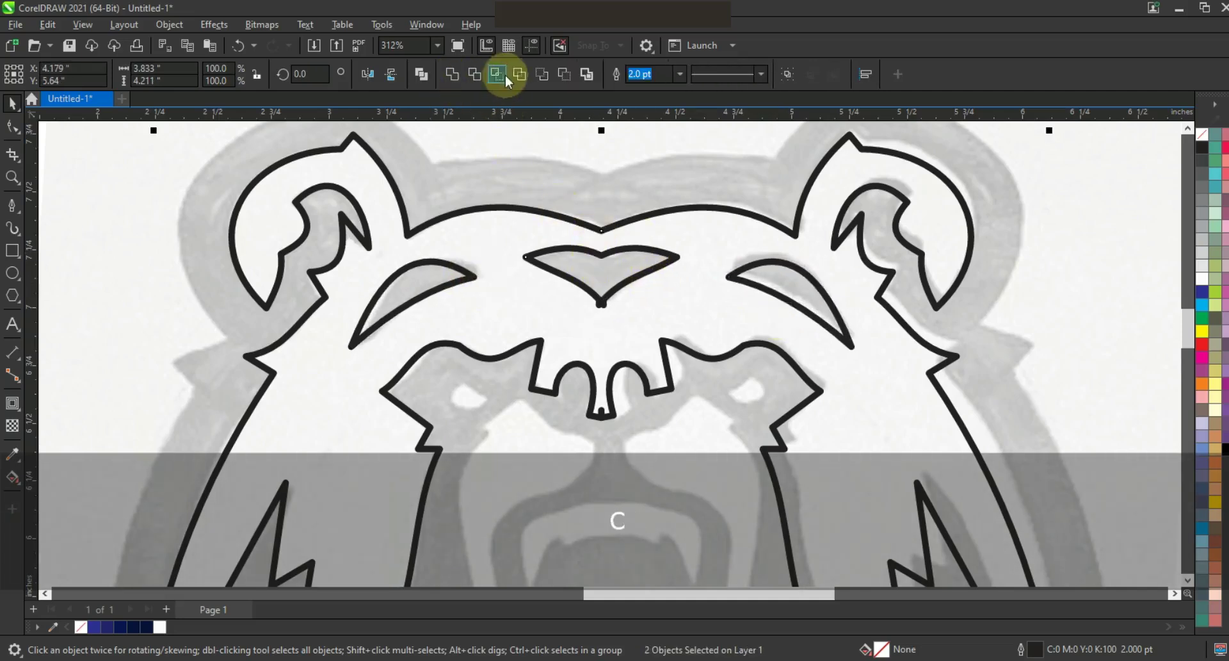
{"action": "left_click", "coordinate": [422, 74]}
- Fill the combined face white and centre it horizontally on the navy bear silhouette
{"action": "key", "text": "F3"}
{"action": "key", "text": "F3"}
{"action": "left_click", "coordinate": [1202, 279]}
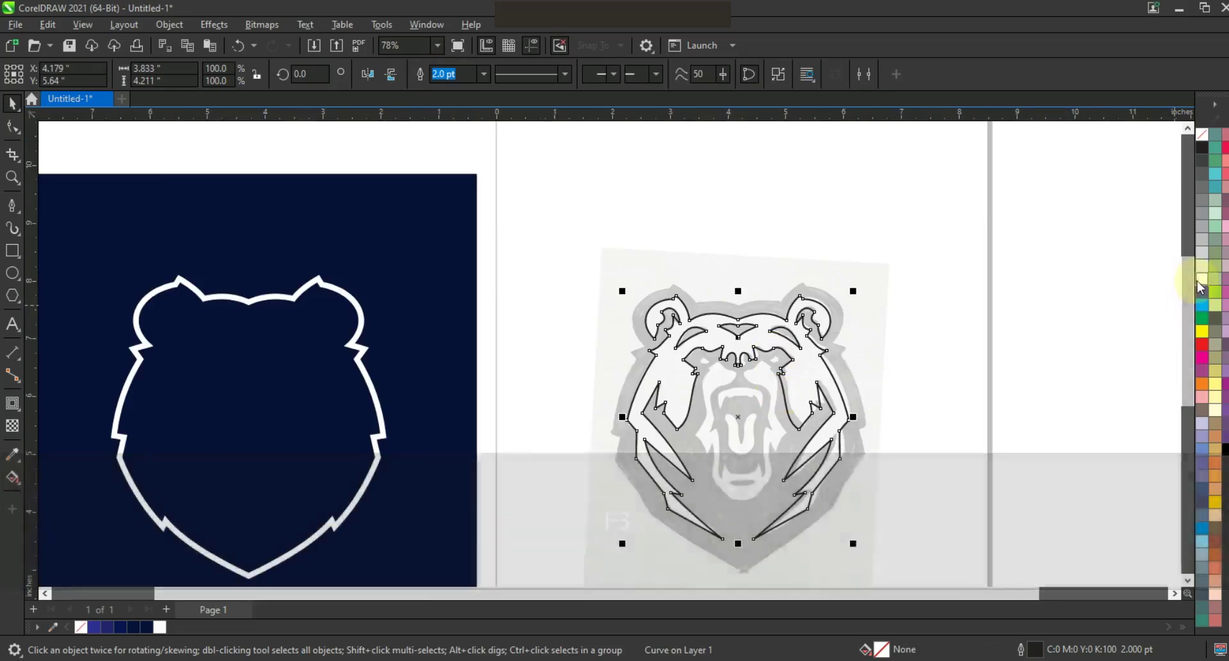
{"action": "left_click", "coordinate": [379, 430], "text": "shift"}
{"action": "key", "text": "c"}
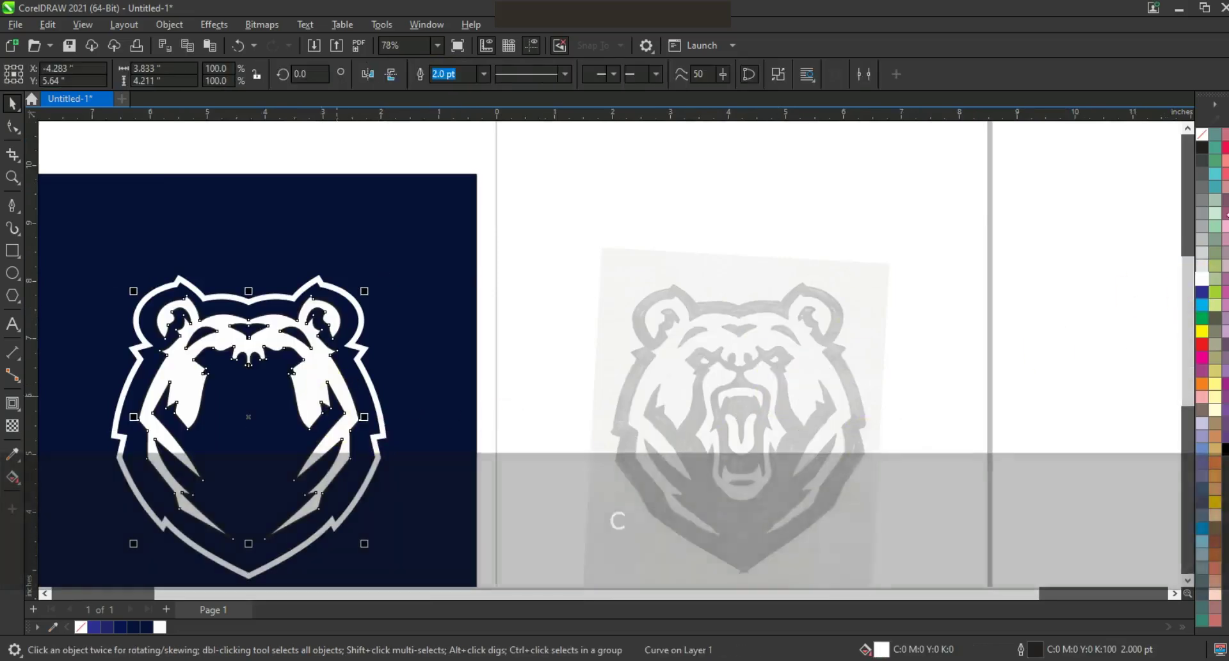
{"action": "left_click", "coordinate": [986, 286]}
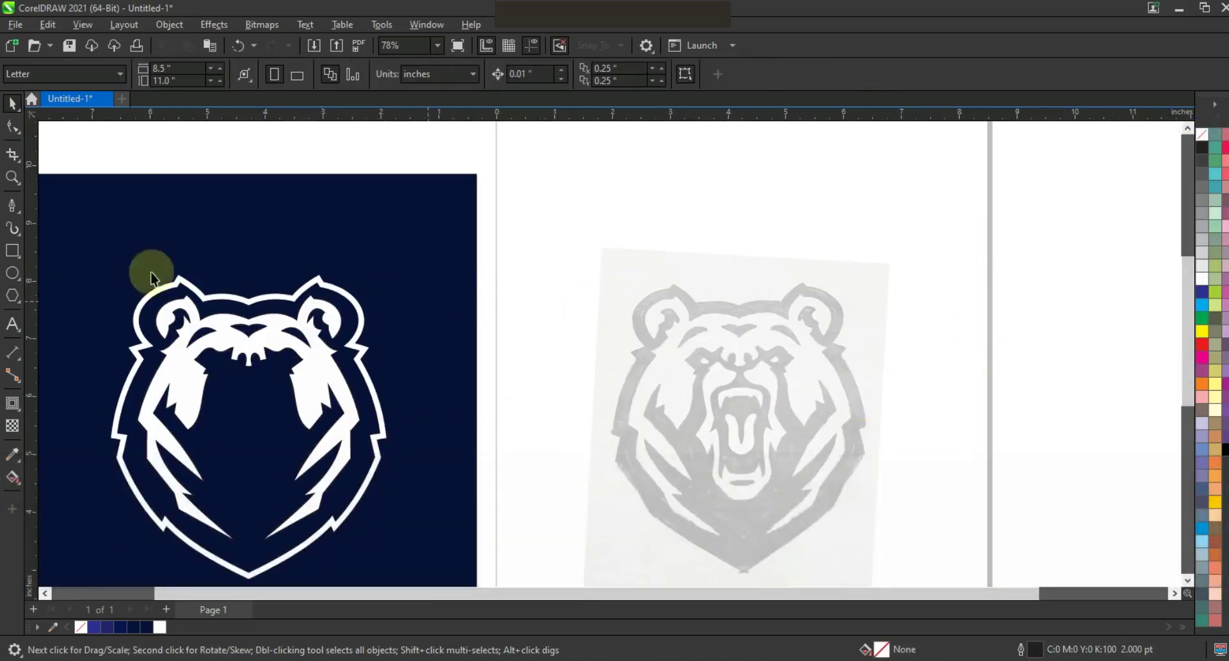
- Trace half of the muzzle and lower jaw with the Pen tool, closing the path along the jaw's centre line
{"action": "key", "text": "z"}
{"action": "left_click_drag", "start_coordinate": [841, 502], "coordinate": [841, 501]}
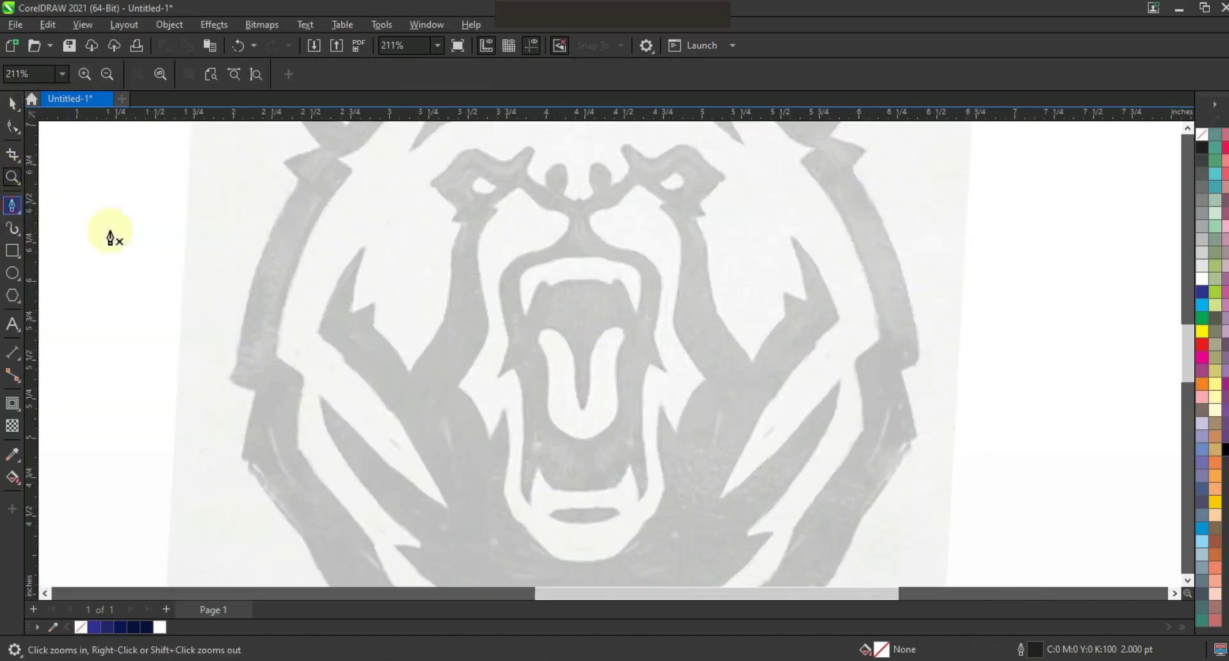
{"action": "left_click", "coordinate": [21, 206]}
{"action": "left_click", "coordinate": [559, 212]}
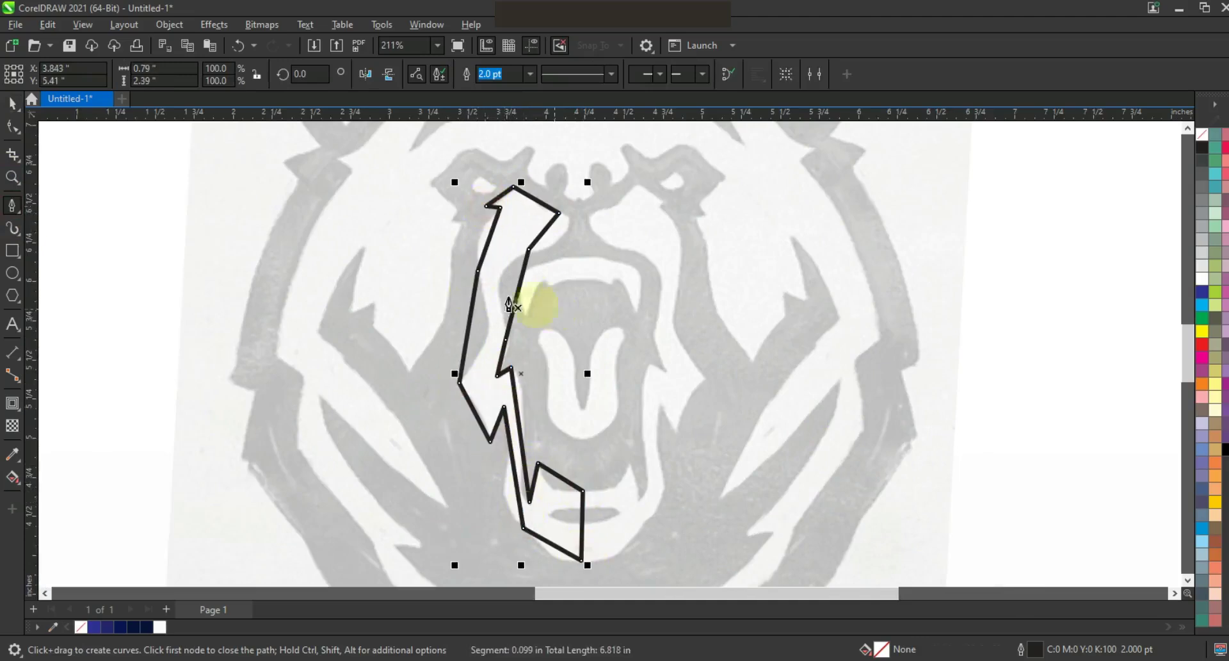
- Curve the half muzzle's nose, cheek, inner-mouth, tooth and chin segments to match the sketch
{"action": "key", "text": "F10"}
{"action": "left_click_drag", "start_coordinate": [399, 184], "coordinate": [640, 566]}
{"action": "left_click_drag", "start_coordinate": [487, 247], "coordinate": [496, 292]}
{"action": "mouse_move", "coordinate": [541, 242]}
{"action": "left_mouse_down"}
{"action": "mouse_move", "coordinate": [531, 242]}
{"action": "mouse_move", "coordinate": [556, 244]}
{"action": "mouse_move", "coordinate": [581, 224]}
{"action": "mouse_move", "coordinate": [533, 202]}
{"action": "left_mouse_up"}
{"action": "left_click", "coordinate": [542, 352]}
{"action": "left_click_drag", "start_coordinate": [523, 448], "coordinate": [535, 448]}
{"action": "mouse_move", "coordinate": [531, 455]}
{"action": "left_mouse_down"}
{"action": "mouse_move", "coordinate": [494, 502]}
{"action": "mouse_move", "coordinate": [517, 448]}
{"action": "left_mouse_up"}
{"action": "left_click", "coordinate": [523, 527]}
{"action": "left_click_drag", "start_coordinate": [562, 488], "coordinate": [554, 489]}
{"action": "left_click_drag", "start_coordinate": [553, 551], "coordinate": [554, 551]}
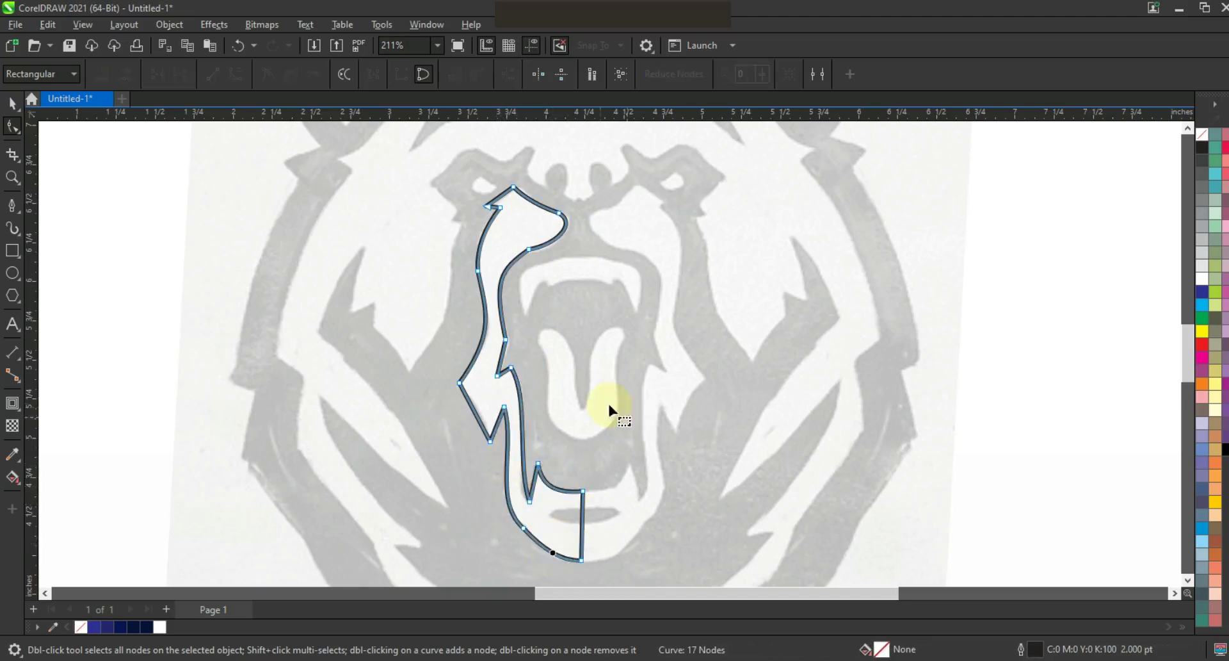
- Mirror a copy of the half muzzle, weld both halves and delete the surplus nodes on the joined shape
{"action": "left_click", "coordinate": [12, 102]}
{"action": "left_click_drag", "start_coordinate": [452, 375], "coordinate": [588, 408]}
{"action": "left_click", "coordinate": [535, 253], "text": "shift"}
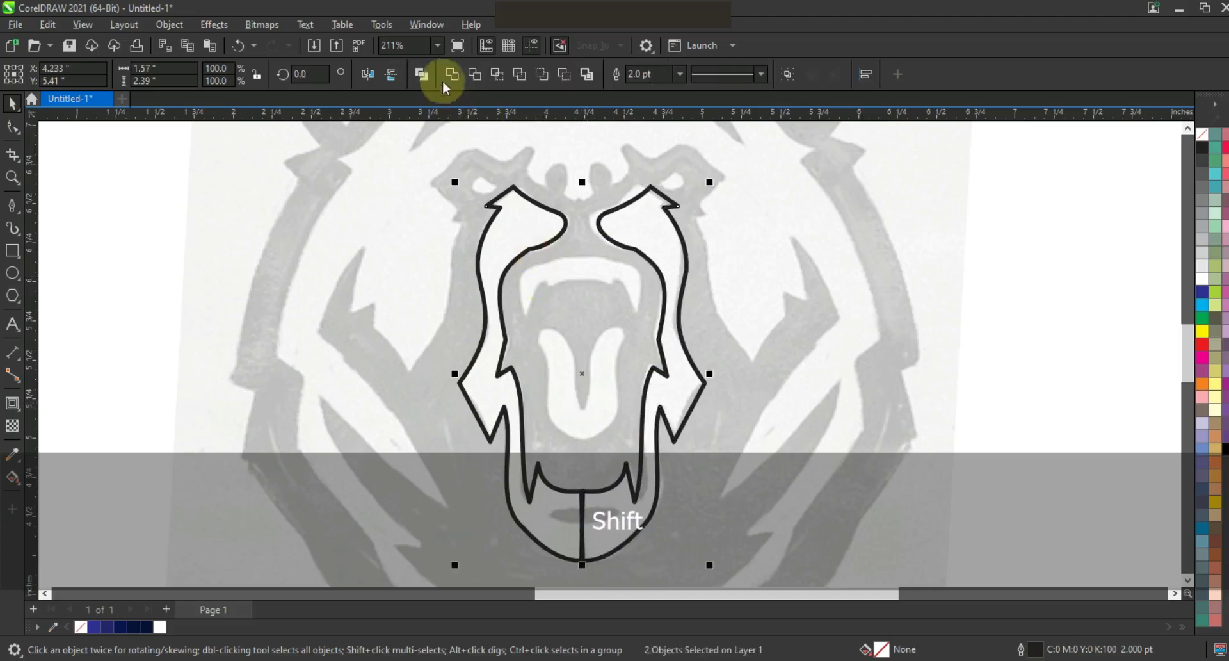
{"action": "left_click", "coordinate": [439, 75]}
{"action": "double_click", "coordinate": [540, 199]}
{"action": "key", "text": "Delete"}
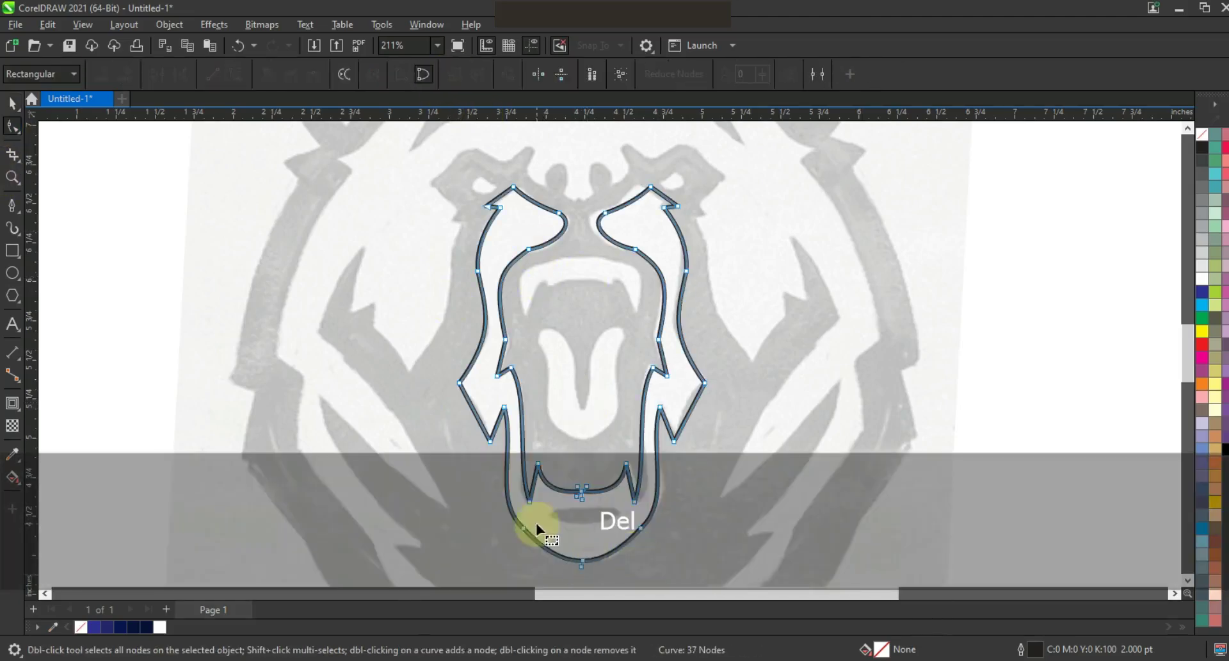
- Draw a thin lens-shaped mark on the lower lip, about 0.44 in wide, and combine it with the muzzle
{"action": "left_click", "coordinate": [10, 180]}
{"action": "left_click_drag", "start_coordinate": [503, 461], "coordinate": [706, 555]}
{"action": "left_click", "coordinate": [8, 207]}
{"action": "left_click", "coordinate": [10, 206]}
{"action": "left_click", "coordinate": [324, 379]}
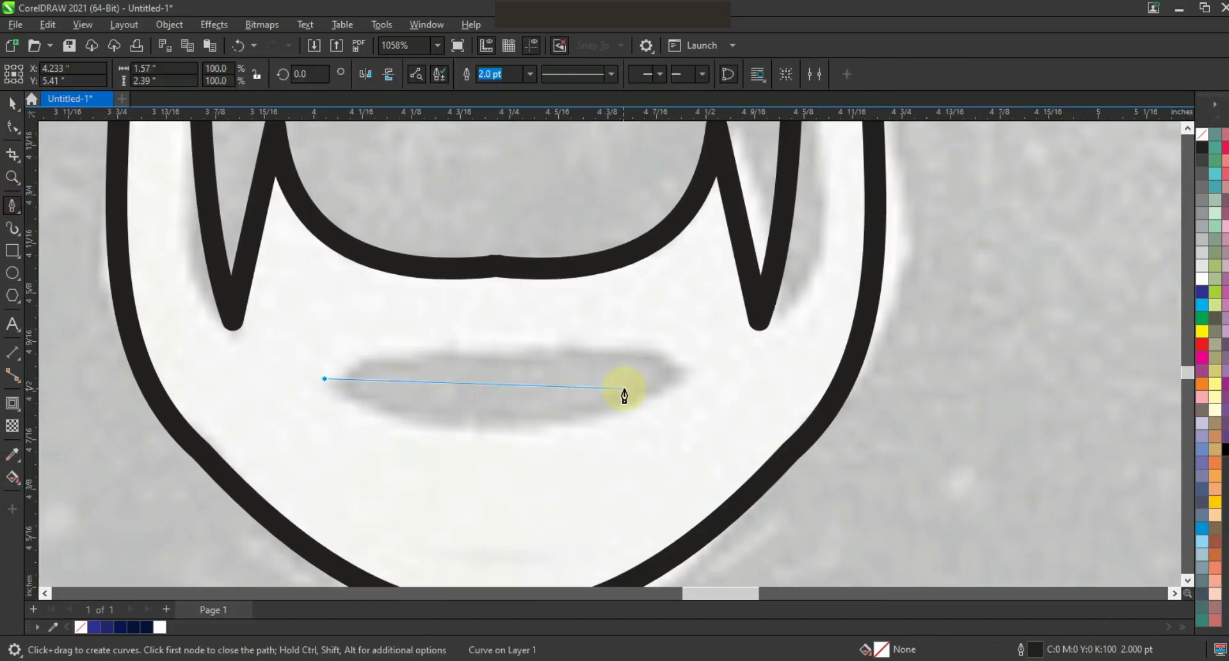
{"action": "left_click", "coordinate": [669, 382]}
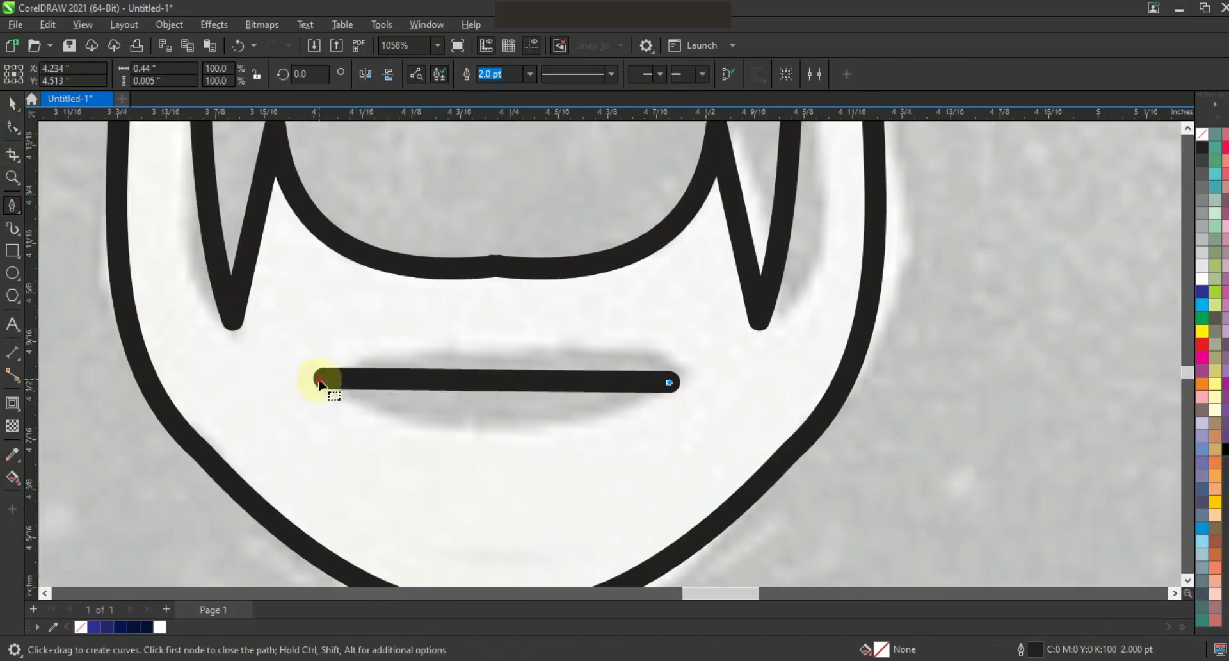
{"action": "left_click", "coordinate": [12, 126]}
{"action": "left_click_drag", "start_coordinate": [527, 377], "coordinate": [491, 356]}
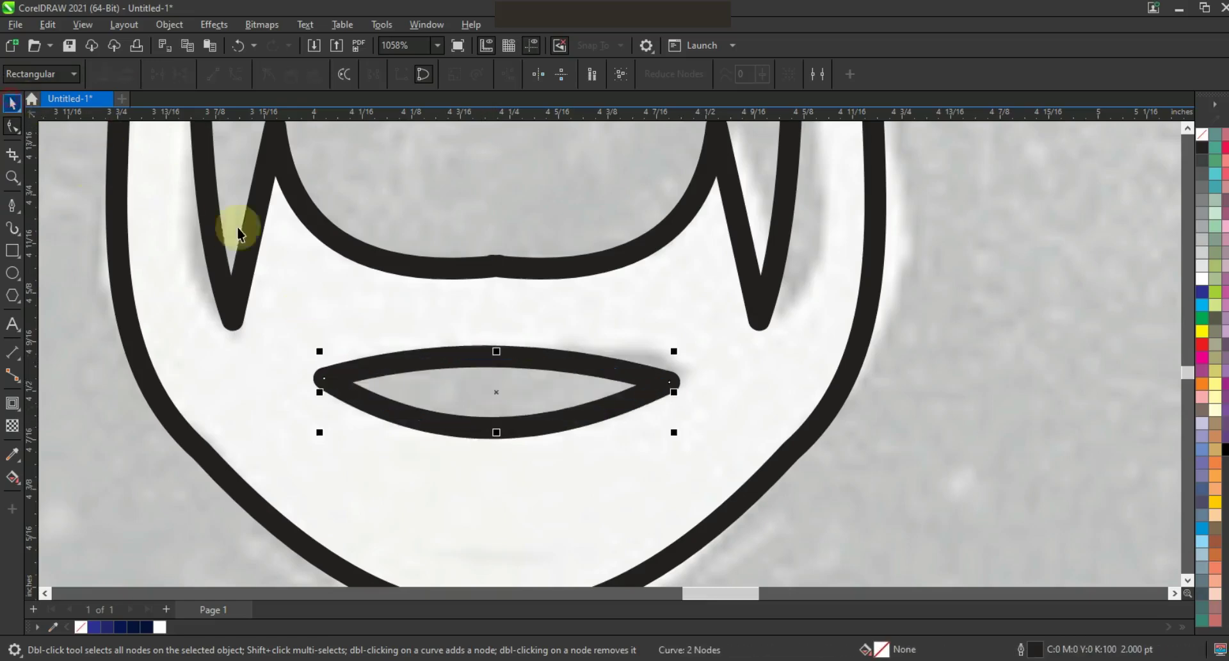
{"action": "left_click", "coordinate": [447, 266], "text": "shift"}
{"action": "left_click", "coordinate": [433, 80]}
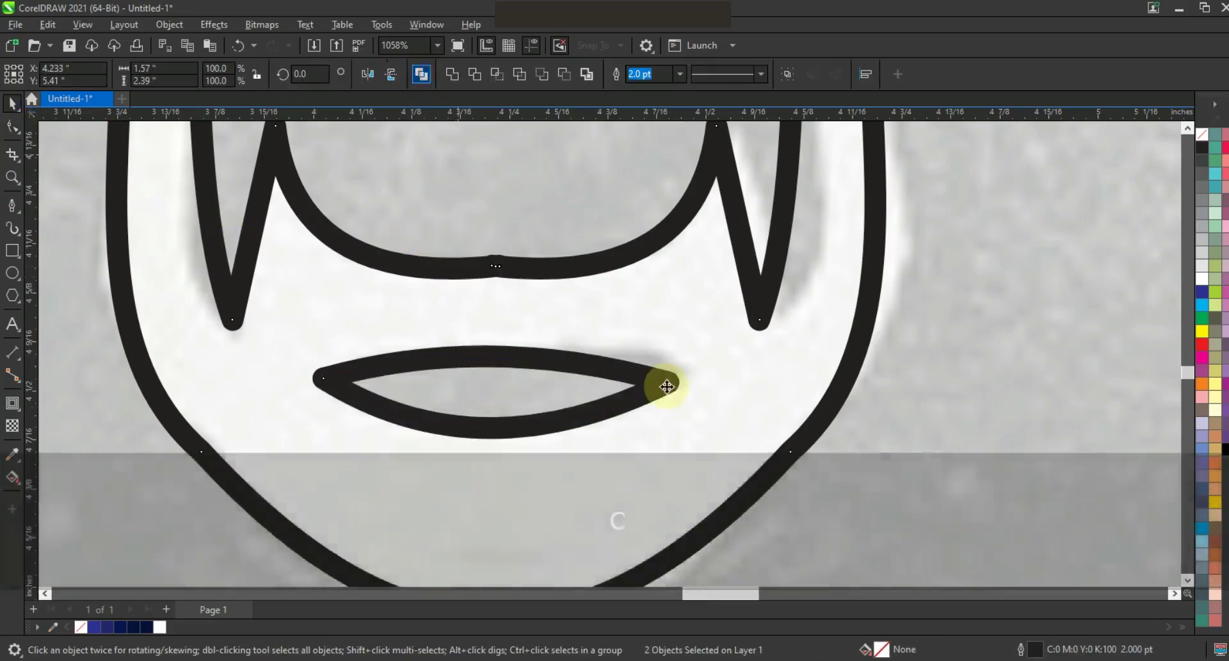
- Fill the muzzle white, centre it horizontally on the navy silhouette and remove its outline
{"action": "key", "text": "F3"}
{"action": "key", "text": "F3"}
{"action": "key", "text": "F3"}
{"action": "key", "text": "F3"}
{"action": "left_click", "coordinate": [348, 391], "text": "shift"}
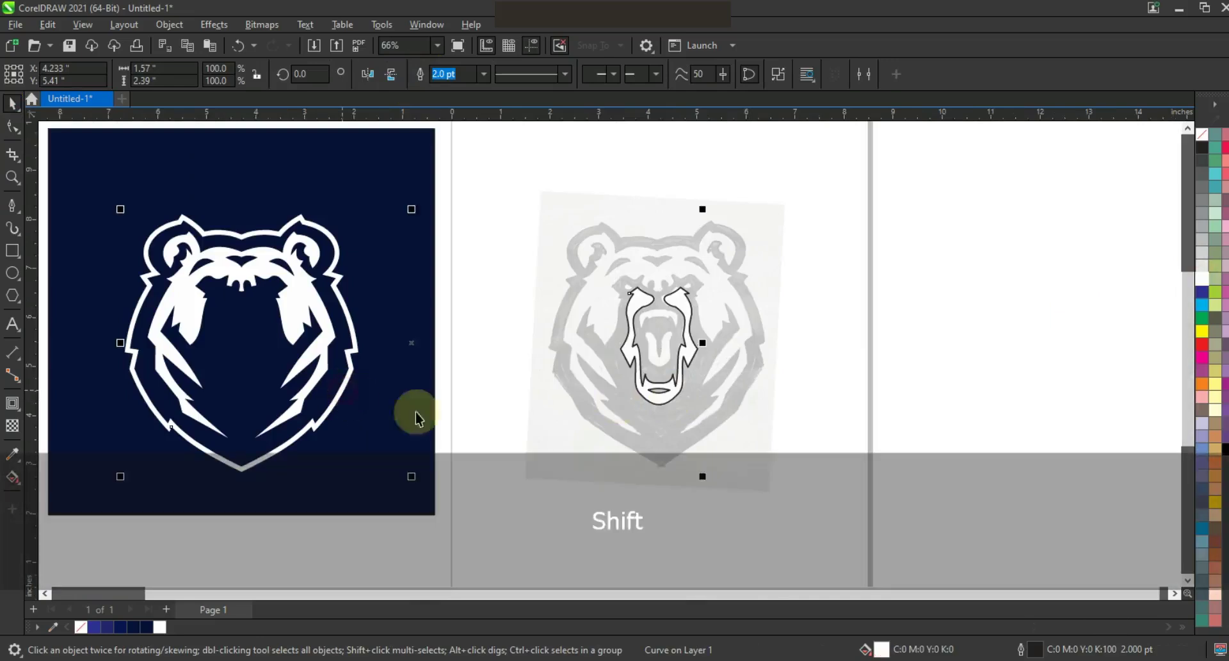
{"action": "key", "text": "c"}
{"action": "left_click", "coordinate": [336, 368]}
{"action": "left_click", "coordinate": [270, 308]}
{"action": "right_click", "coordinate": [1202, 135]}
{"action": "left_click", "coordinate": [1151, 146]}
{"action": "left_click", "coordinate": [977, 250]}
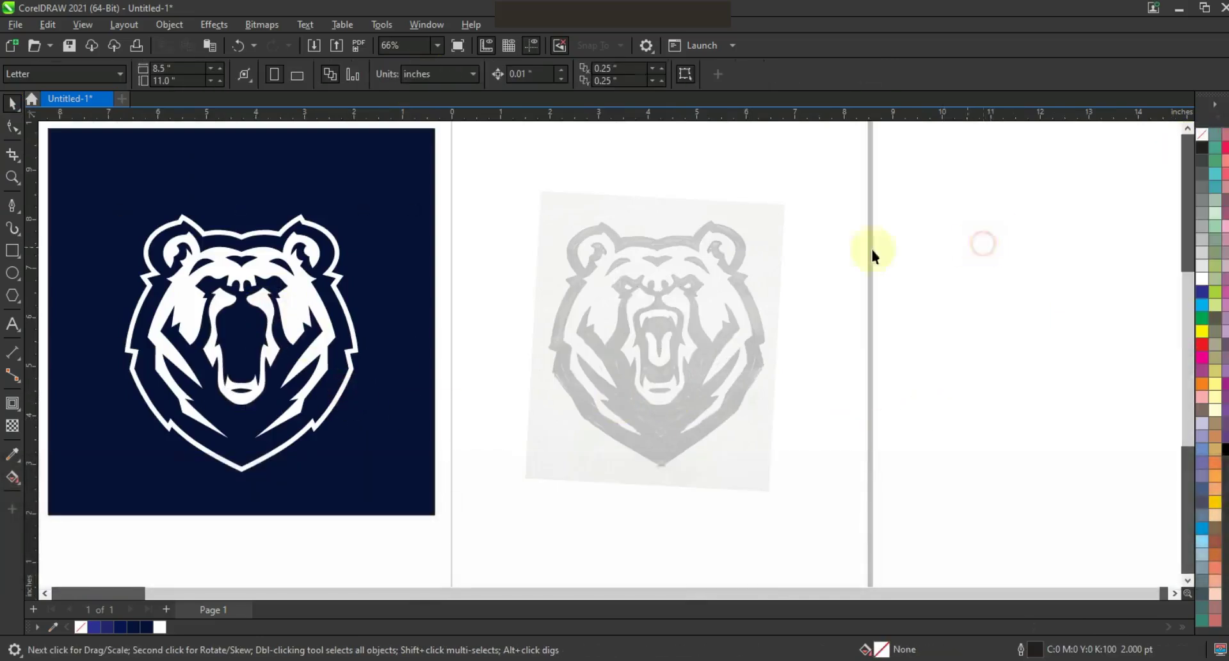
- Trace half of the tongue with straight Pen segments from its bottom centre up to the tip and back down
{"action": "left_click", "coordinate": [7, 177]}
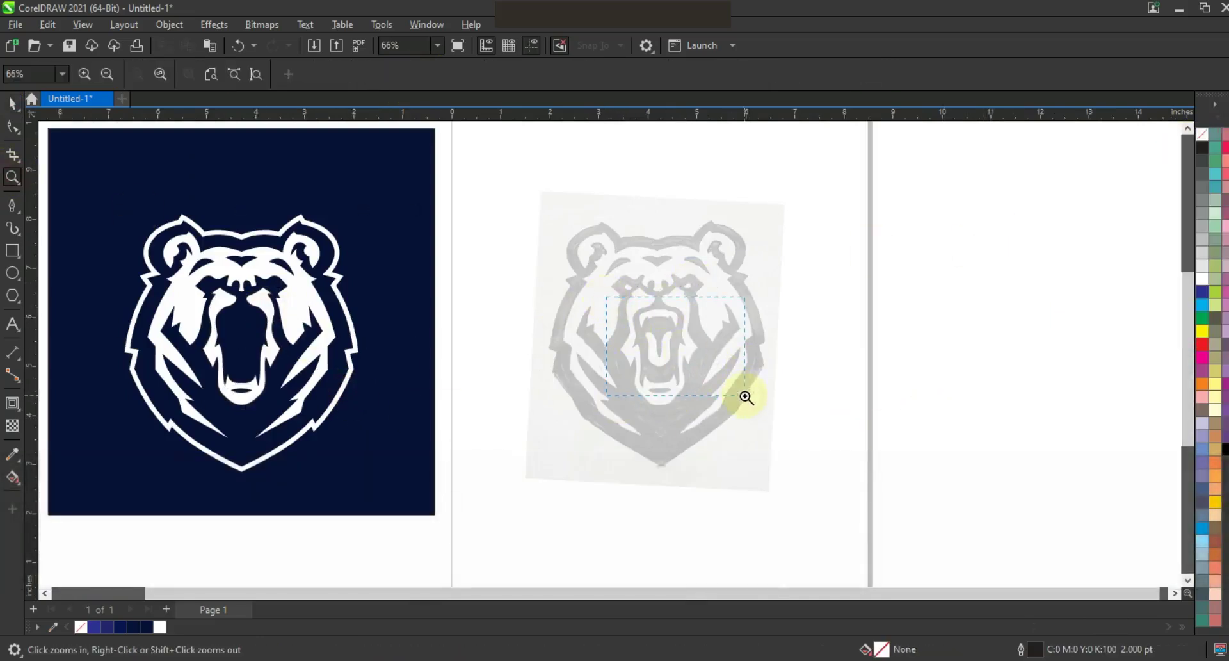
{"action": "left_click_drag", "start_coordinate": [746, 397], "coordinate": [746, 397]}
{"action": "left_click", "coordinate": [491, 343]}
{"action": "left_click", "coordinate": [12, 204]}
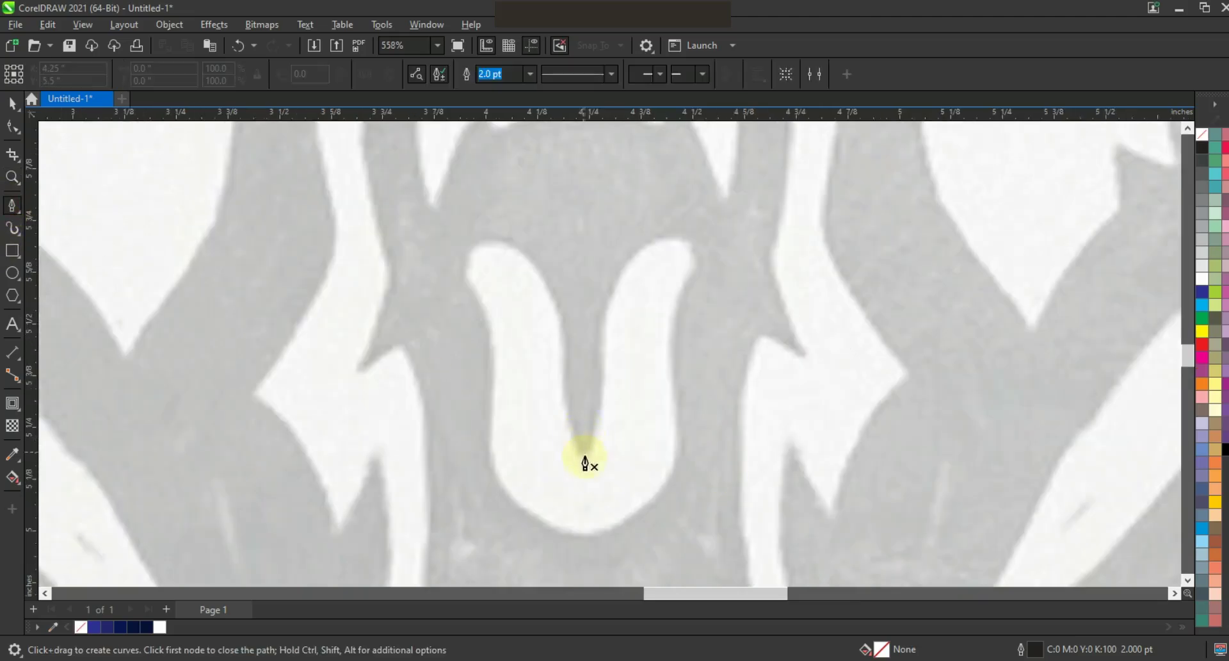
{"action": "left_click", "coordinate": [582, 534]}
{"action": "left_click", "coordinate": [493, 378]}
{"action": "left_click", "coordinate": [475, 290]}
{"action": "left_click", "coordinate": [561, 390]}
{"action": "left_click", "coordinate": [584, 457]}
- Convert the half tongue's segments to curves, round its tip and sides and adjust the bottom centre node
{"action": "left_click", "coordinate": [12, 127]}
{"action": "left_click_drag", "start_coordinate": [393, 216], "coordinate": [642, 549]}
{"action": "left_click", "coordinate": [236, 74]}
{"action": "left_click_drag", "start_coordinate": [490, 281], "coordinate": [483, 251]}
{"action": "left_click_drag", "start_coordinate": [541, 330], "coordinate": [550, 315]}
{"action": "left_click", "coordinate": [488, 328]}
{"action": "left_click_drag", "start_coordinate": [517, 429], "coordinate": [483, 472]}
{"action": "left_click", "coordinate": [570, 442]}
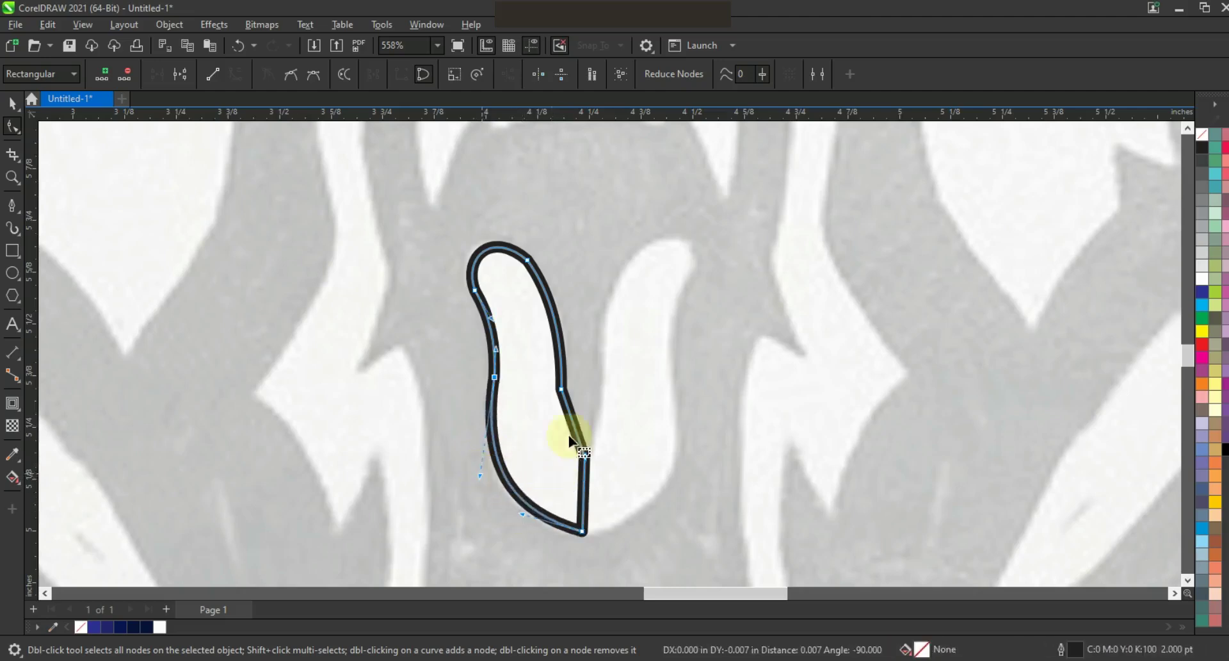
{"action": "left_click", "coordinate": [583, 532]}
{"action": "left_click_drag", "start_coordinate": [584, 532], "coordinate": [586, 534]}
- Mirror a copy of the half tongue to the other side and weld the two halves
{"action": "left_click", "coordinate": [12, 104]}
{"action": "left_click_drag", "start_coordinate": [466, 390], "coordinate": [642, 416]}
{"action": "left_click", "coordinate": [531, 274], "text": "shift"}
{"action": "left_click", "coordinate": [442, 74]}
- Fill the tongue red and centre it horizontally inside the mouth on the navy silhouette
{"action": "key", "text": "F3"}
{"action": "left_click", "coordinate": [1204, 351]}
{"action": "key", "text": "F3"}
{"action": "left_click", "coordinate": [416, 354], "text": "shift"}
{"action": "key", "text": "c"}
{"action": "left_click", "coordinate": [174, 350]}
{"action": "left_click", "coordinate": [451, 354]}
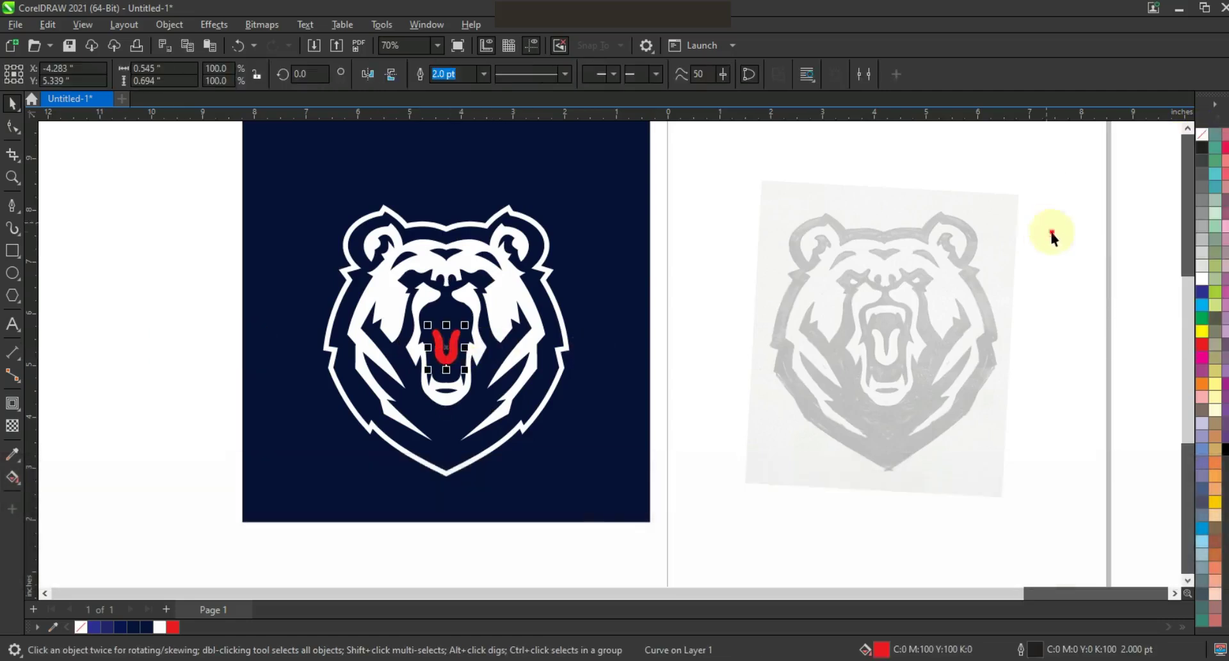
- Trace half of the upper teeth and fang with the Pen tool, closing the path along the centre line
{"action": "left_click", "coordinate": [13, 177]}
{"action": "left_click_drag", "start_coordinate": [825, 315], "coordinate": [955, 349]}
{"action": "left_click", "coordinate": [11, 206]}
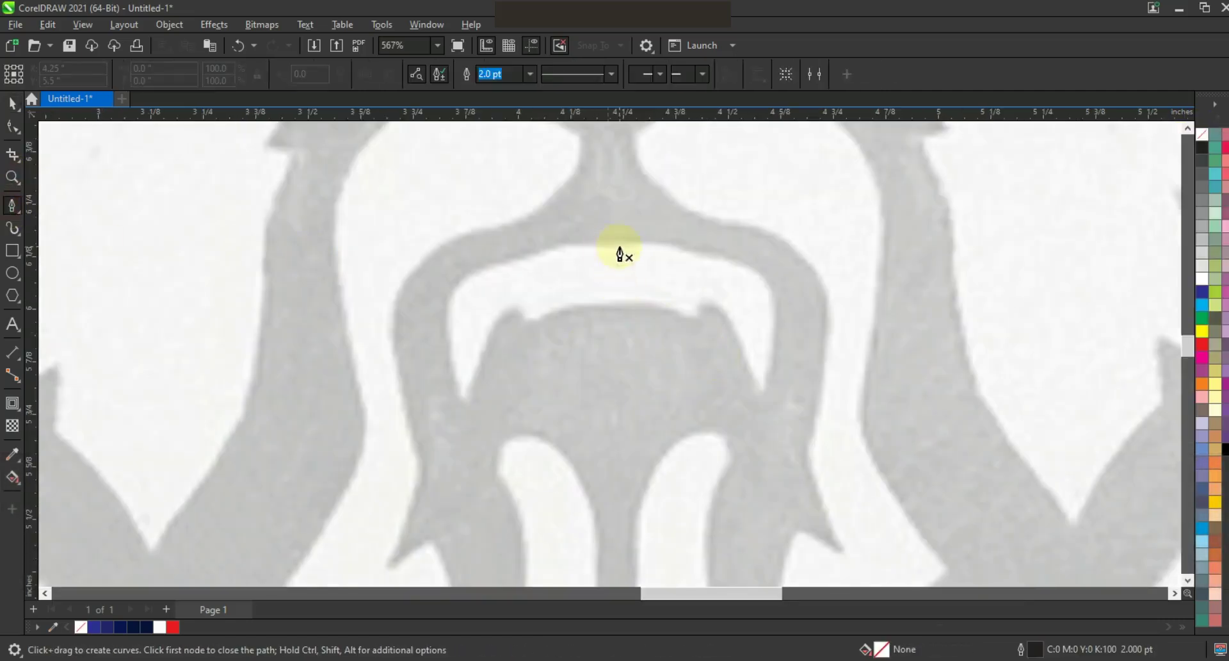
{"action": "key", "text": "ctrl"}
{"action": "left_click", "coordinate": [522, 326]}
{"action": "left_click", "coordinate": [514, 296]}
{"action": "left_click", "coordinate": [610, 244]}
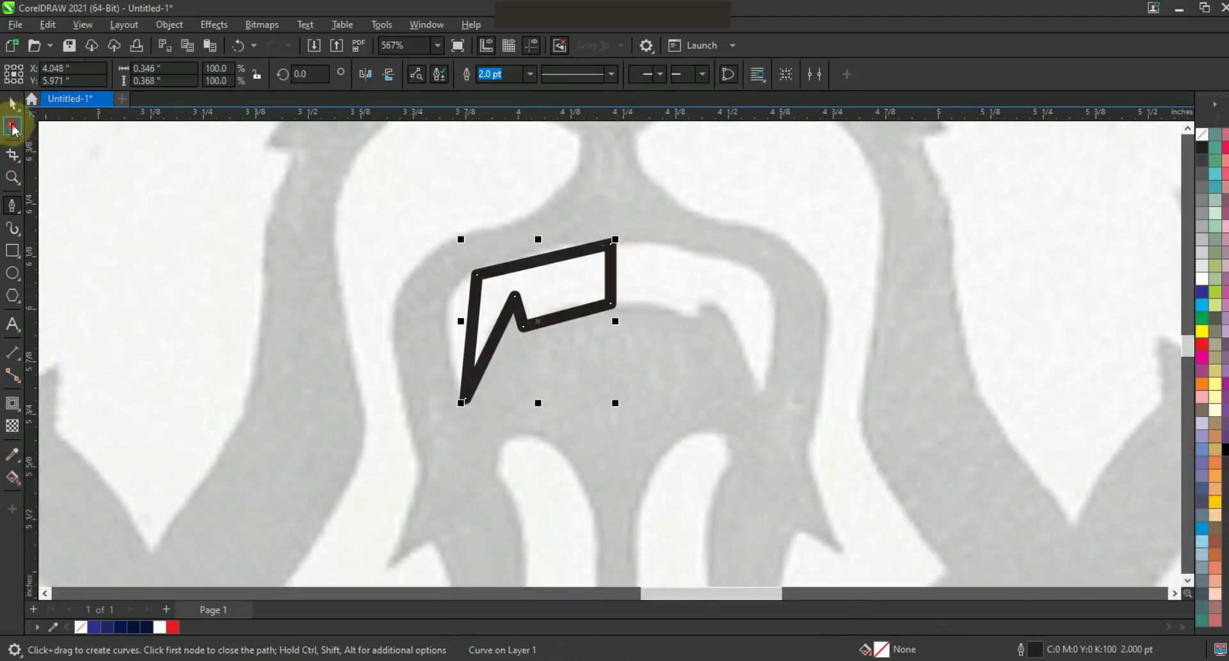
- Curve the fang's sides and the upper and lower edges of the half teeth shape to the sketch
{"action": "key", "text": "F10"}
{"action": "left_click_drag", "start_coordinate": [470, 324], "coordinate": [456, 316]}
{"action": "left_click_drag", "start_coordinate": [536, 261], "coordinate": [535, 255]}
{"action": "left_click_drag", "start_coordinate": [562, 318], "coordinate": [562, 310]}
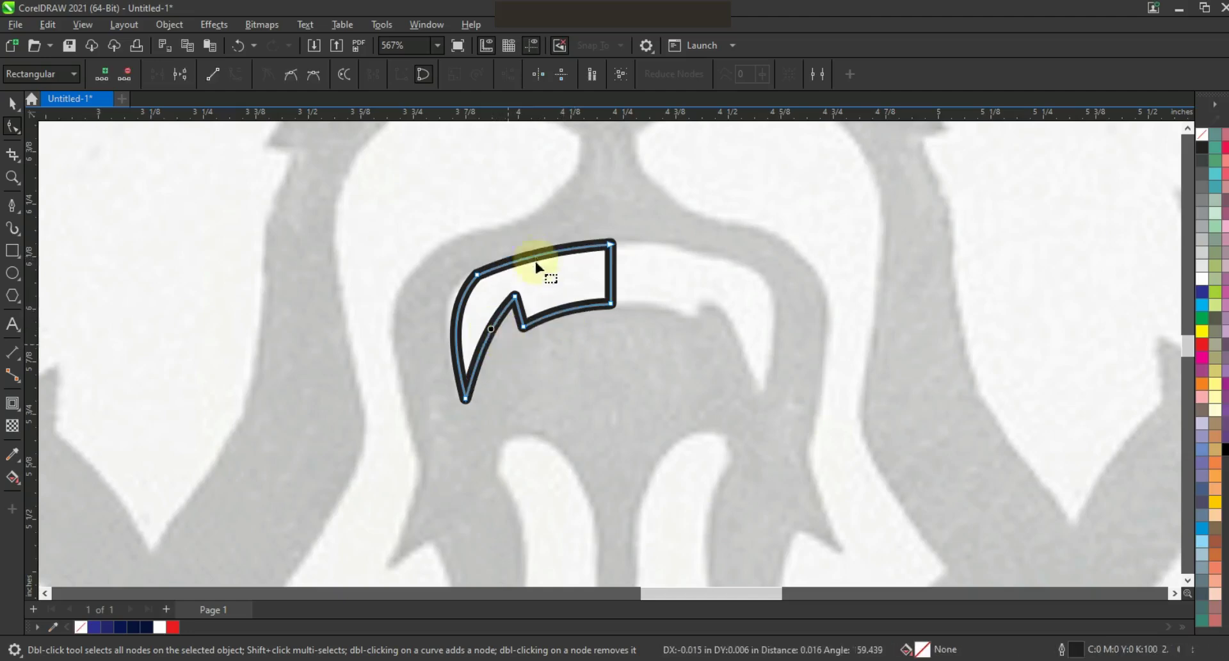
- Mirror a copy of the half upper teeth to the other side and weld both halves
{"action": "key", "text": "space"}
{"action": "left_click_drag", "start_coordinate": [448, 319], "coordinate": [641, 337]}
{"action": "right_click", "coordinate": [640, 337]}
{"action": "left_click", "coordinate": [577, 309], "text": "shift"}
{"action": "left_click", "coordinate": [455, 75]}
{"action": "key", "text": "F3"}
{"action": "key", "text": "F3"}
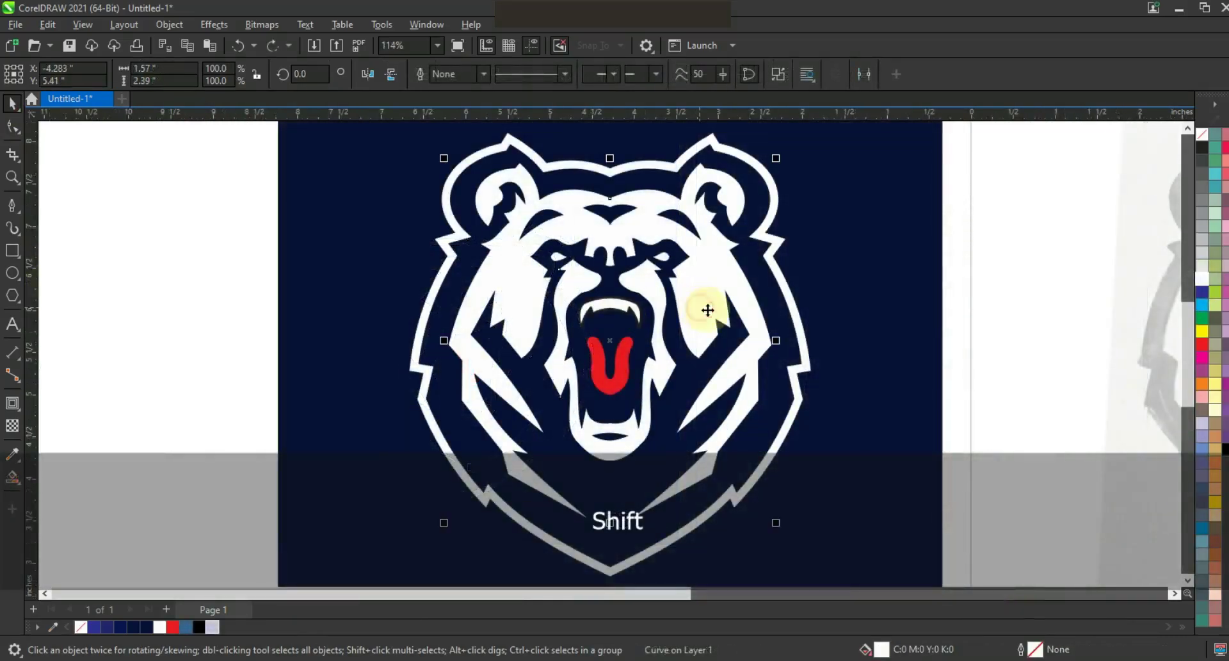
- Weld the white muzzle and face shapes, and add a one-step inside contour with a 0.059 in offset
{"action": "left_click", "coordinate": [708, 310], "text": "shift"}
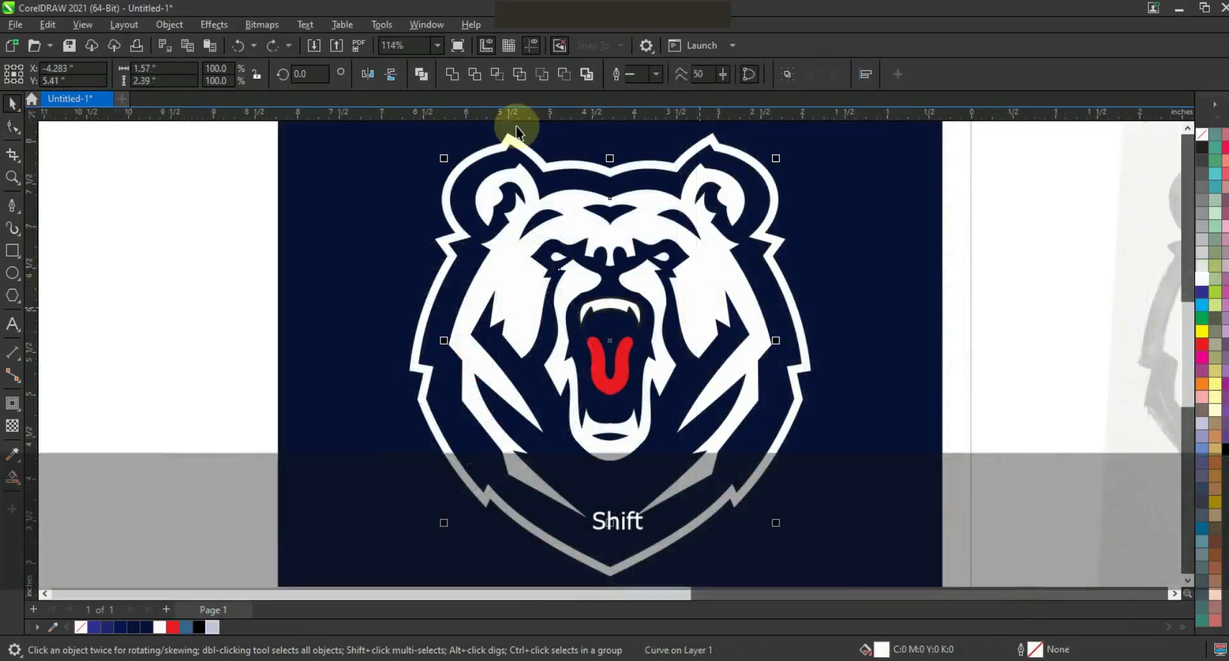
{"action": "left_click", "coordinate": [458, 80]}
{"action": "left_click", "coordinate": [12, 403]}
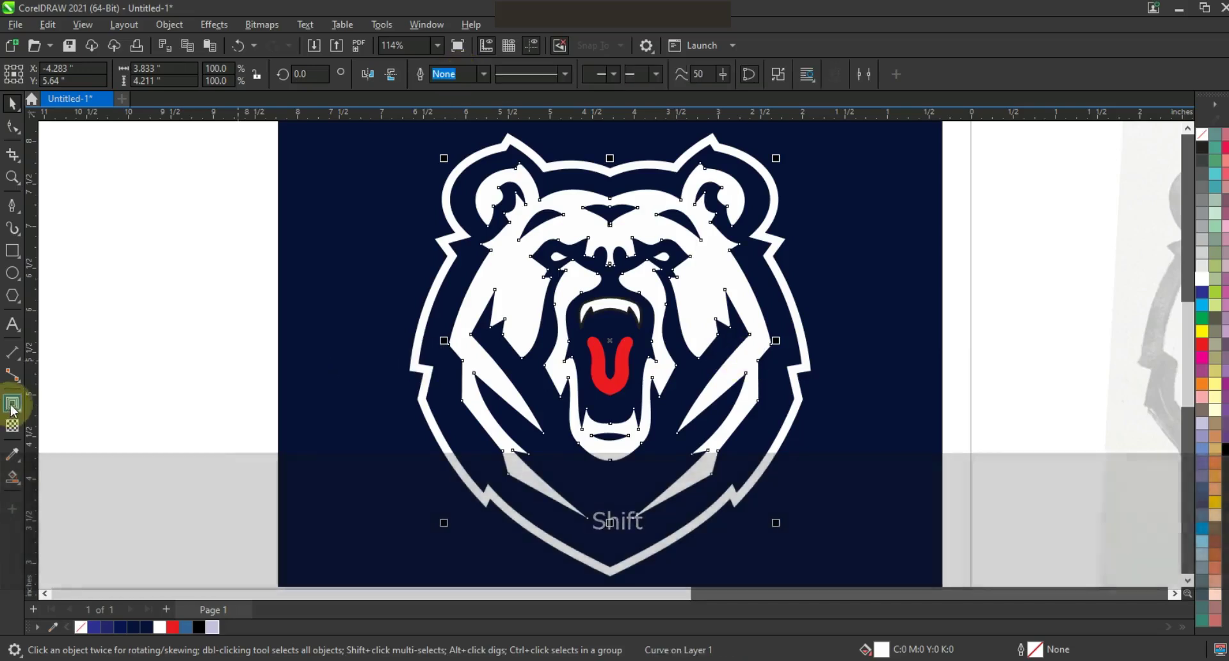
{"action": "mouse_move", "coordinate": [772, 259]}
{"action": "left_mouse_down"}
{"action": "mouse_move", "coordinate": [793, 251]}
{"action": "mouse_move", "coordinate": [768, 268]}
{"action": "left_mouse_up"}
{"action": "key", "text": "space"}
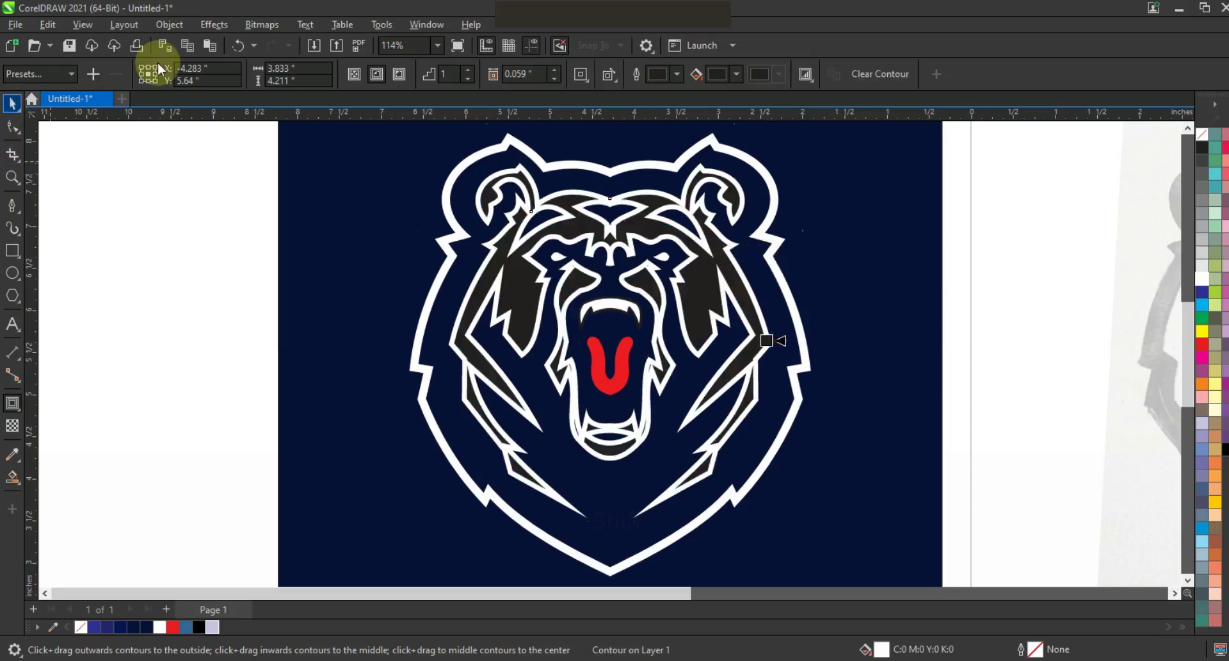
- Break the inside contour apart from the bear face and fill the inner shape white
{"action": "left_click", "coordinate": [206, 23]}
{"action": "left_click", "coordinate": [175, 24]}
{"action": "left_click", "coordinate": [178, 381]}
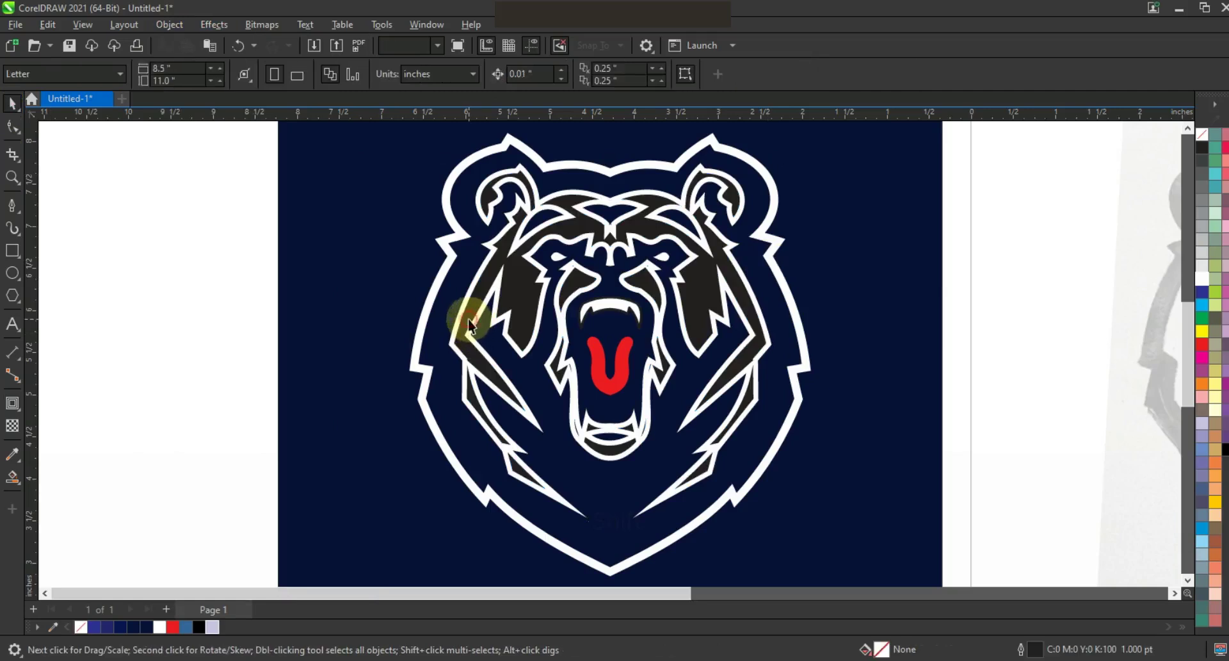
{"action": "left_click", "coordinate": [1202, 280]}
- Fill the outer face shape behind the white contour with Powder Blue
{"action": "left_click", "coordinate": [658, 502]}
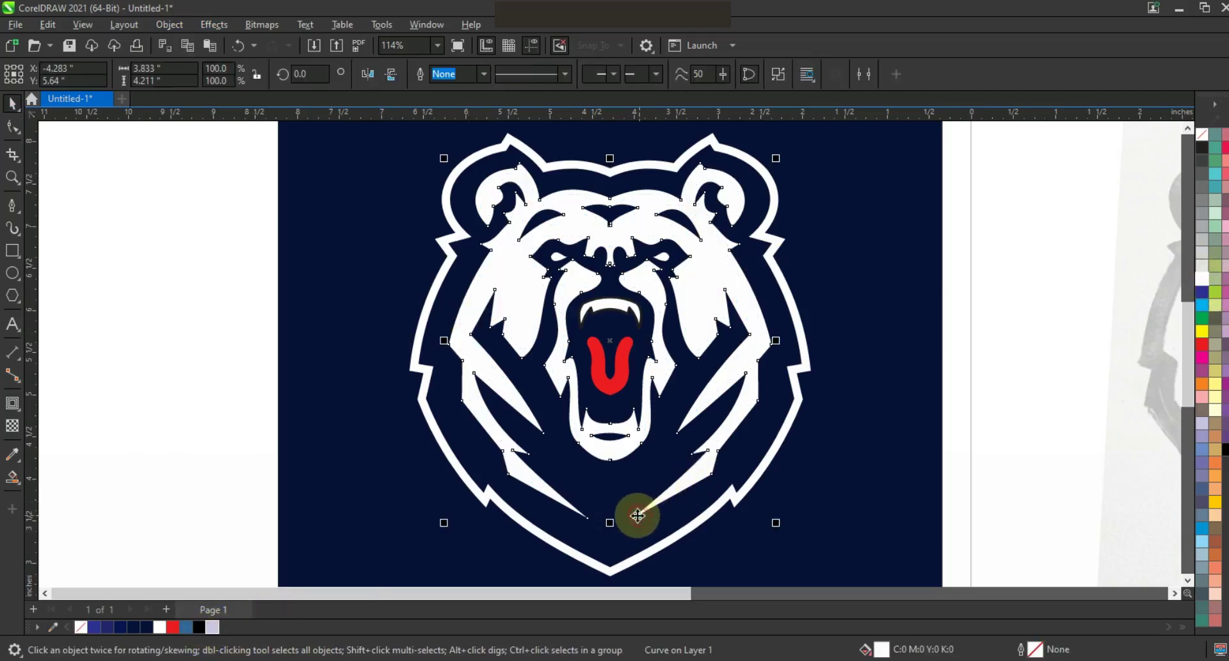
{"action": "left_click", "coordinate": [216, 631]}
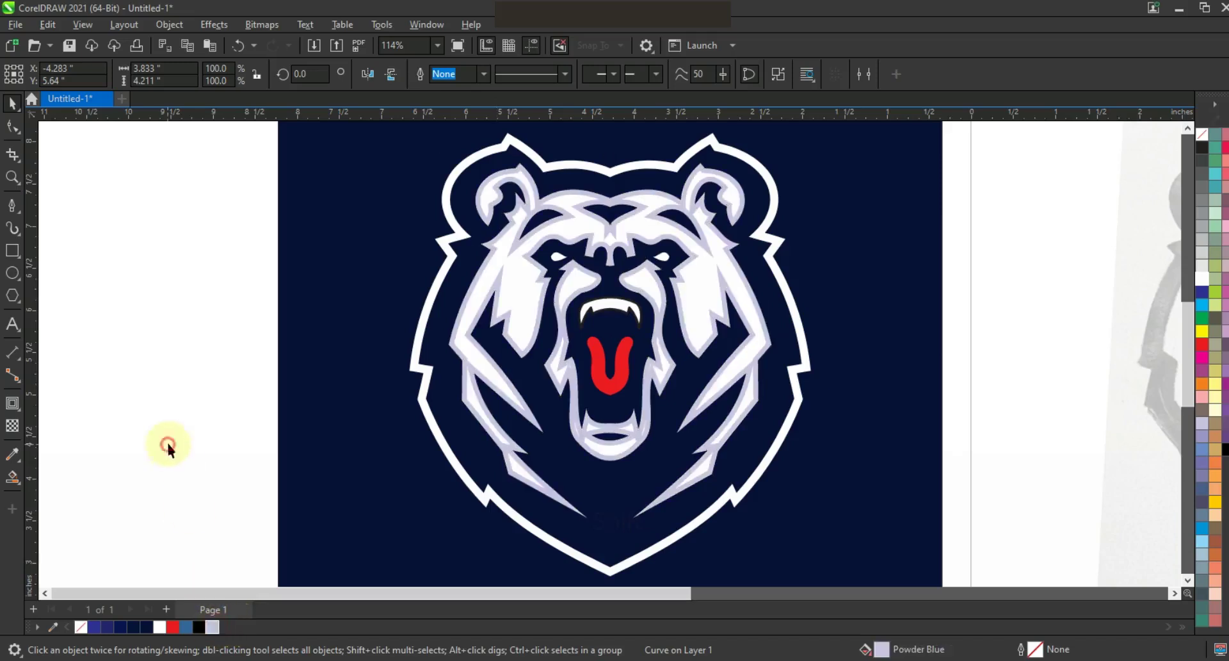
{"action": "left_click", "coordinate": [166, 440]}
- Select all the bear shapes on the navy square and remove their outlines
{"action": "key", "text": "F3"}
{"action": "left_click_drag", "start_coordinate": [362, 178], "coordinate": [705, 450]}
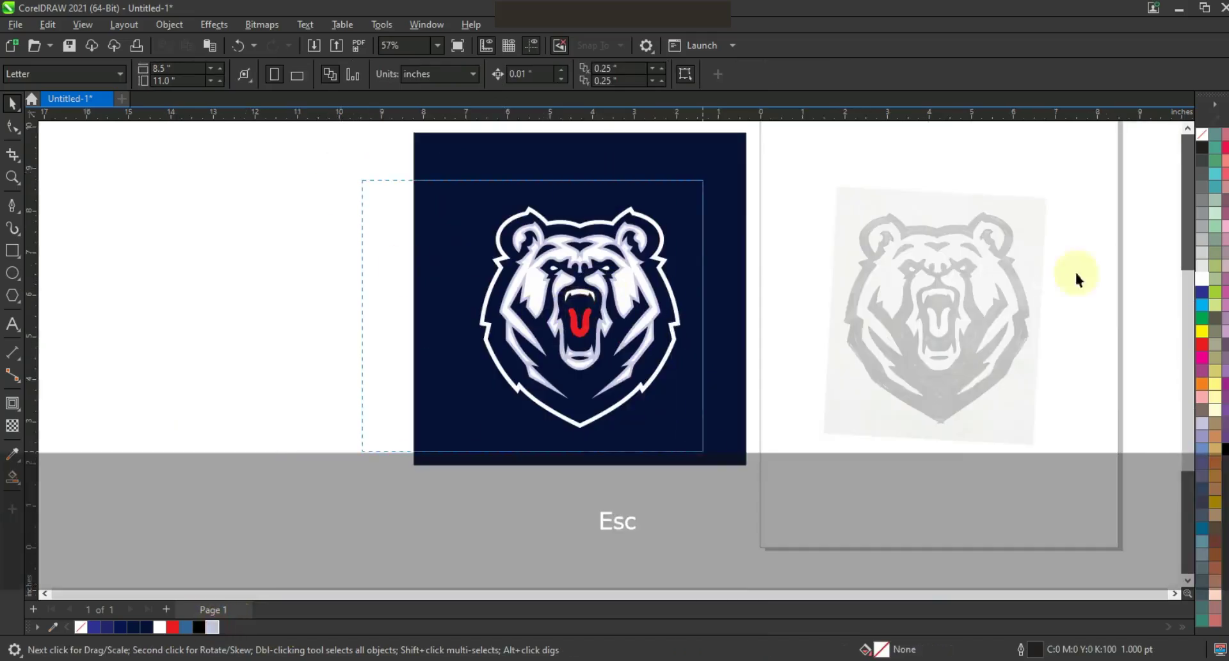
{"action": "right_click", "coordinate": [1202, 134]}
{"action": "right_click", "coordinate": [1204, 136]}
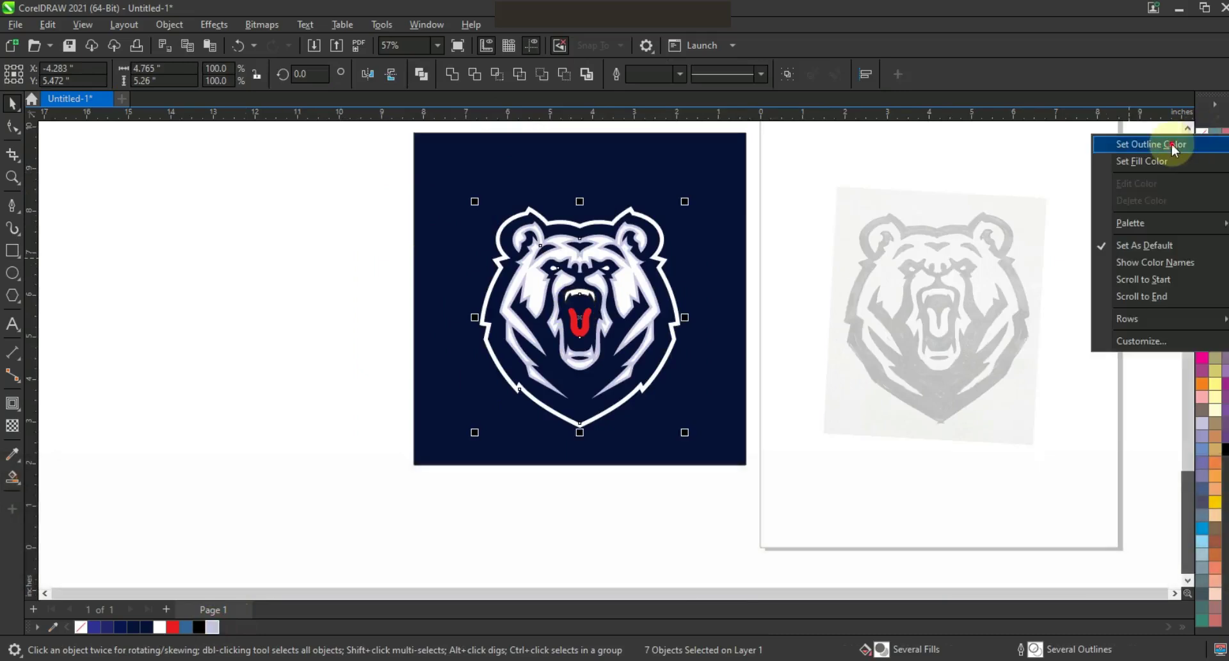
- Group the selected bear shapes and centre the group vertically on the navy square
{"action": "key", "text": "ctrl+g"}
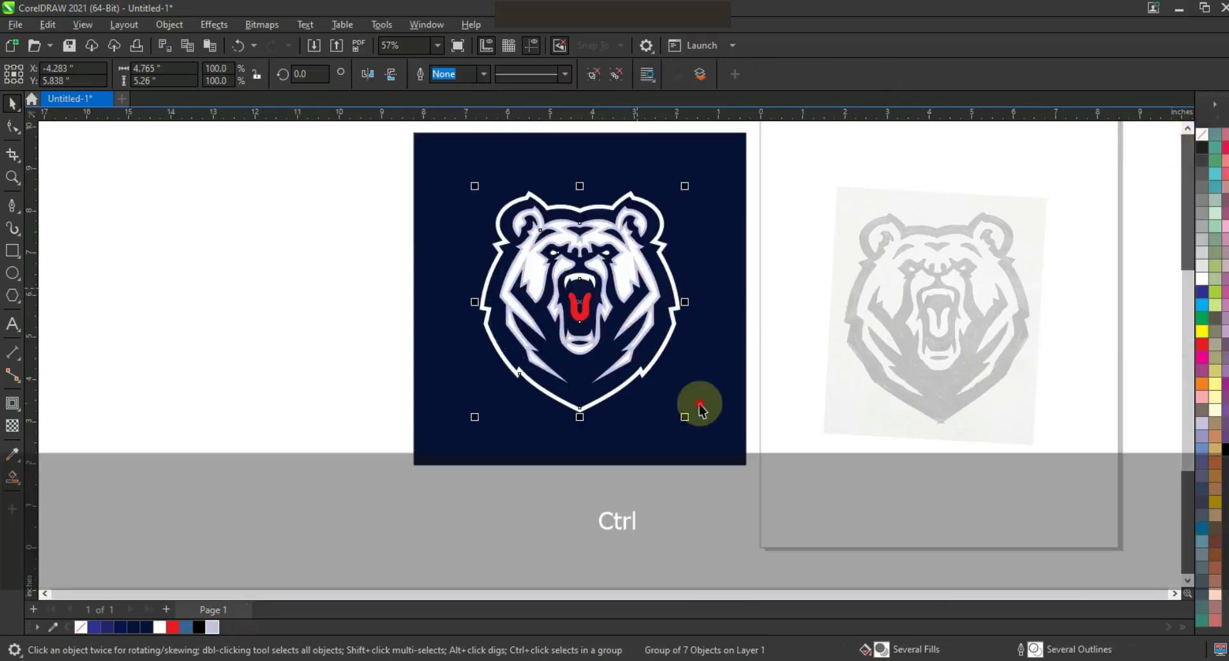
{"action": "key", "text": "shift+F2"}
{"action": "key", "text": "Escape"}
- Compare the coloured bear logo with the original sketch side by side in a full-screen preview
{"action": "left_click_drag", "start_coordinate": [747, 208], "coordinate": [733, 228]}
{"action": "left_click", "coordinate": [774, 355]}
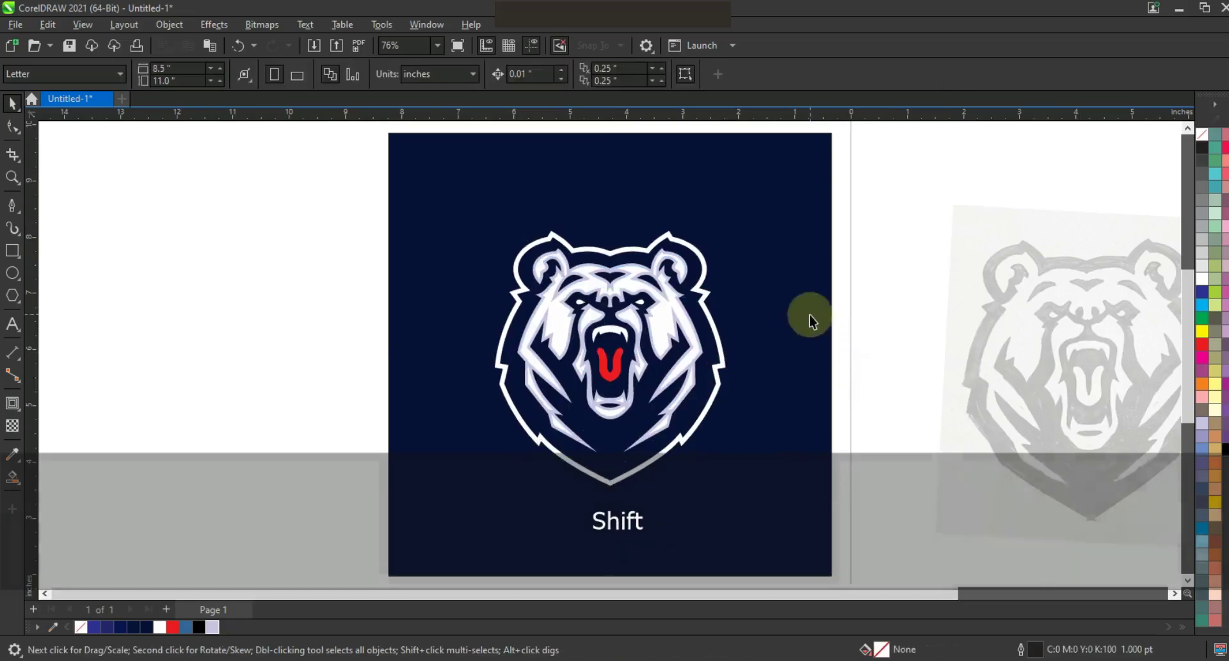
{"action": "scroll", "coordinate": [810, 315], "scroll_direction": "down", "scroll_amount": 2}
{"action": "key", "text": "Escape"}
{"action": "left_click_drag", "start_coordinate": [845, 483], "coordinate": [529, 192]}
{"action": "left_click", "coordinate": [10, 181]}
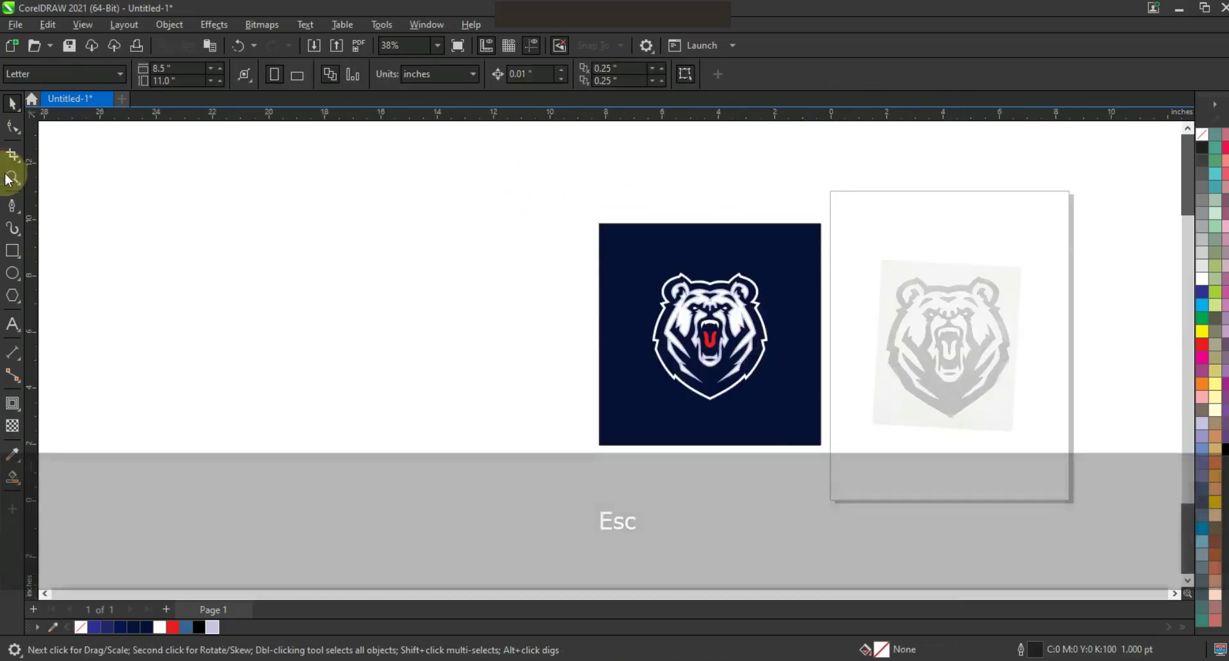
{"action": "left_click_drag", "start_coordinate": [579, 241], "coordinate": [1078, 431]}
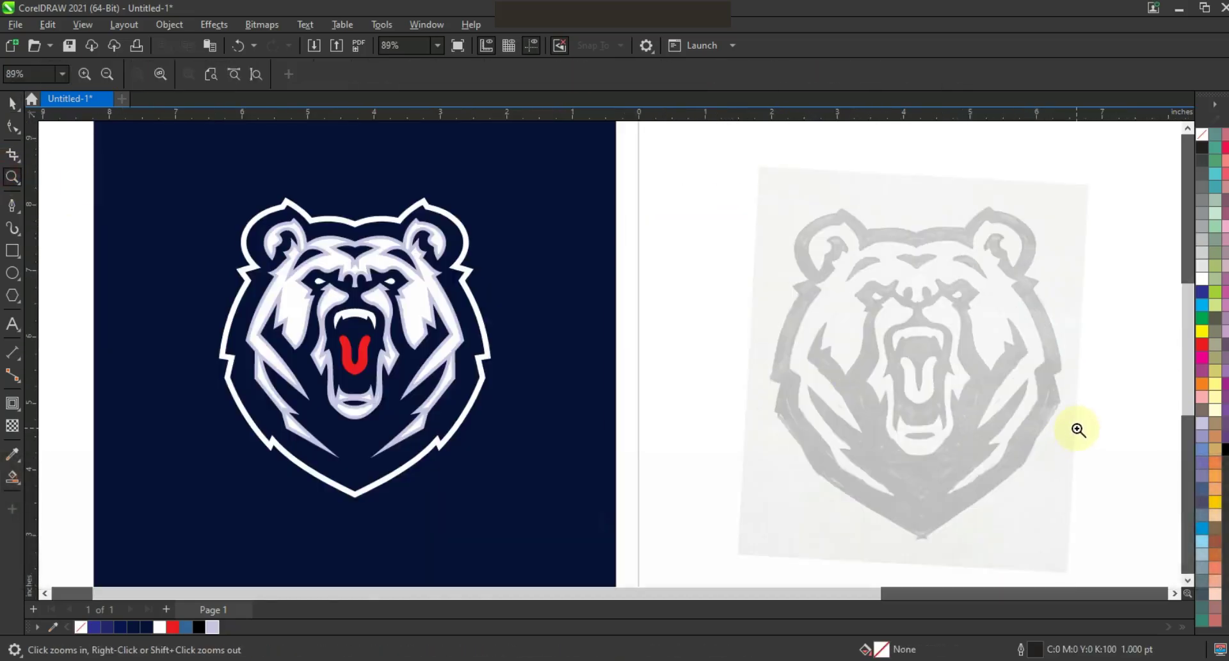
{"action": "key", "text": "F9"}
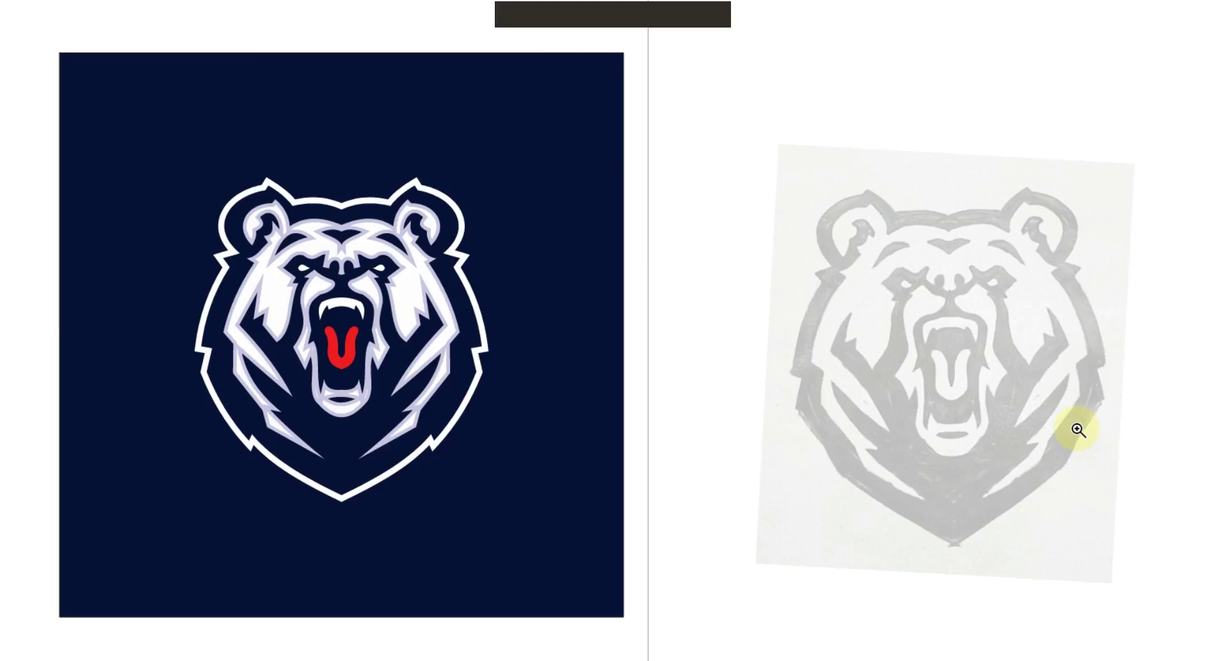